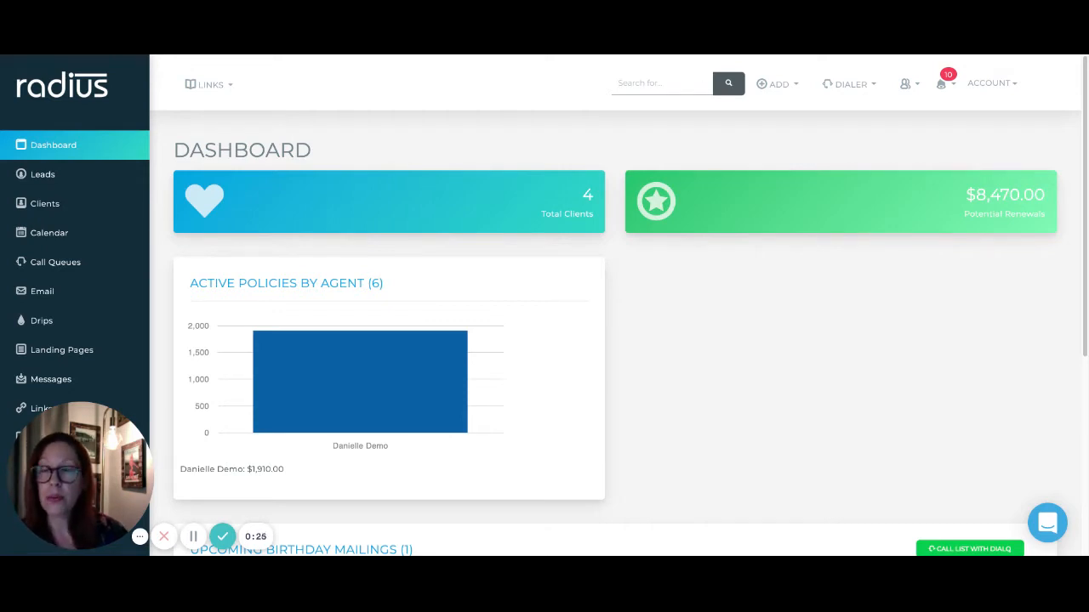
# Switch to the Radius help center, search for "automated" and look through the Build Automated Workflows article.
pyautogui.hotkey('ctrl', 'Tab')
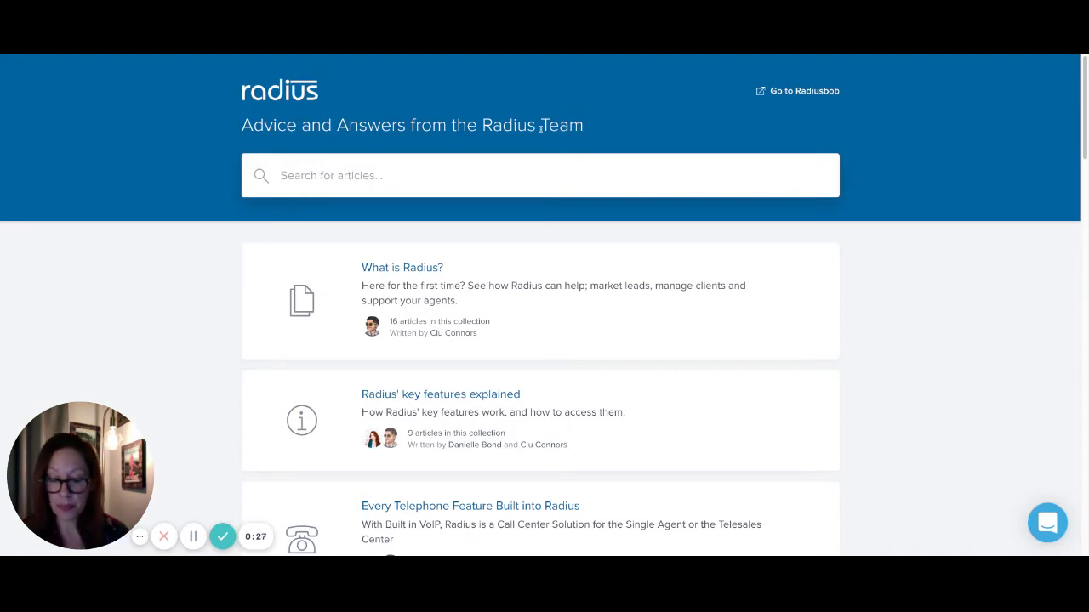
pyautogui.write('automated')
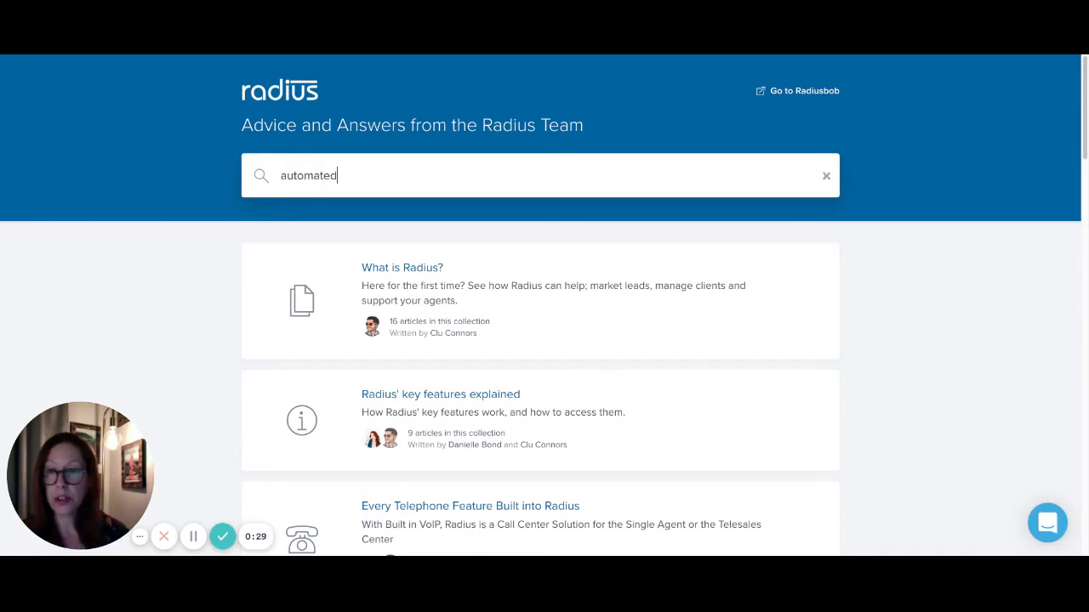
pyautogui.press('Return')
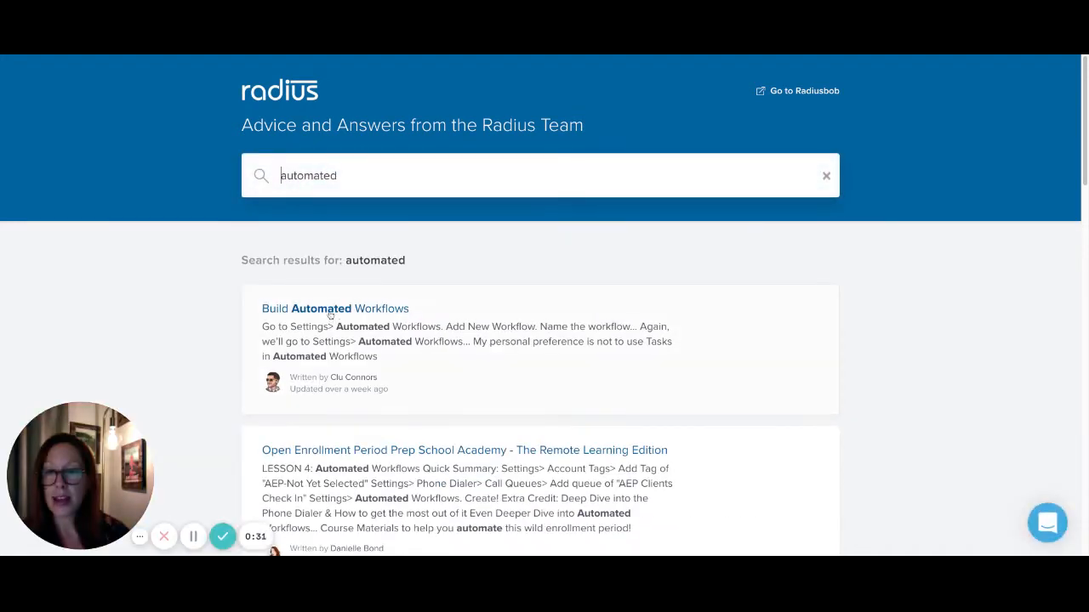
pyautogui.click(391, 310)
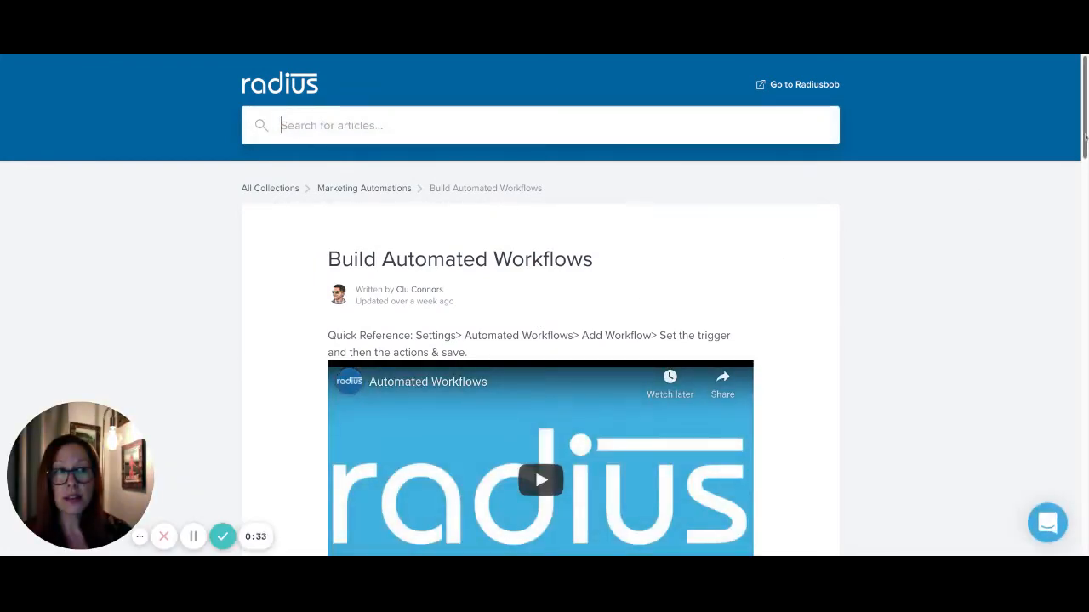
pyautogui.scroll(-5, 1085, 136)
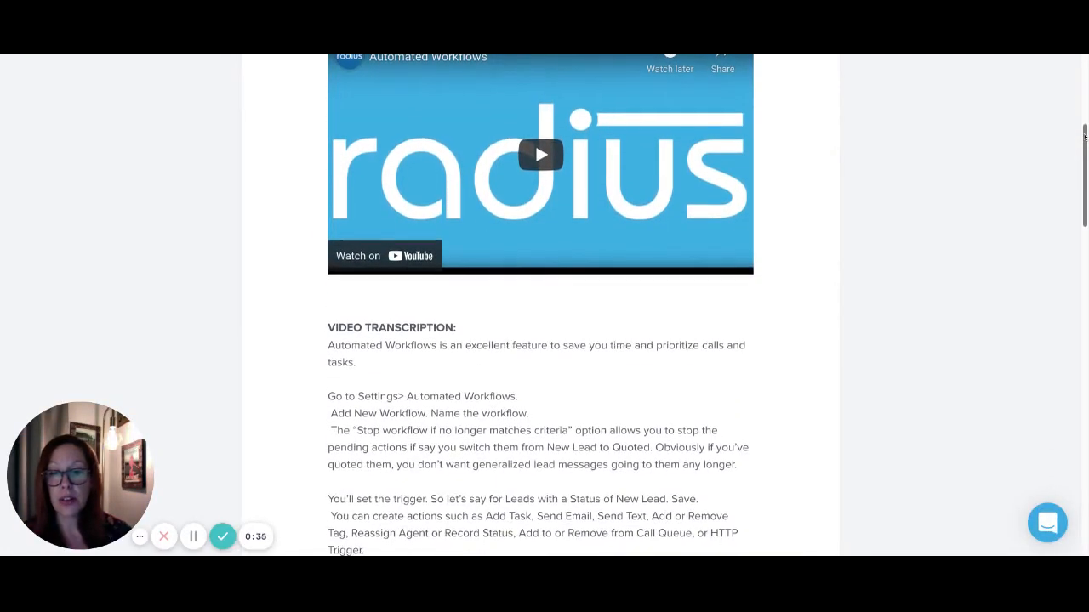
pyautogui.scroll(-1, 540, 306)
pyautogui.scroll(5, 540, 307)
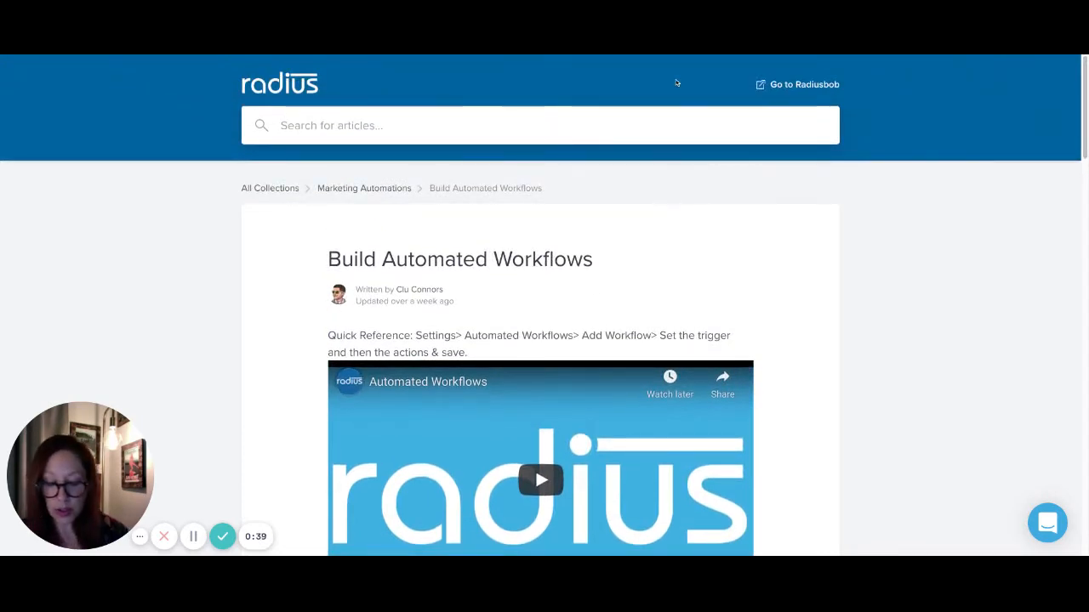
# Search the help center for "open enrollment" and look through the Open Enrollment Period Prep School Academy article.
pyautogui.write('open enr')
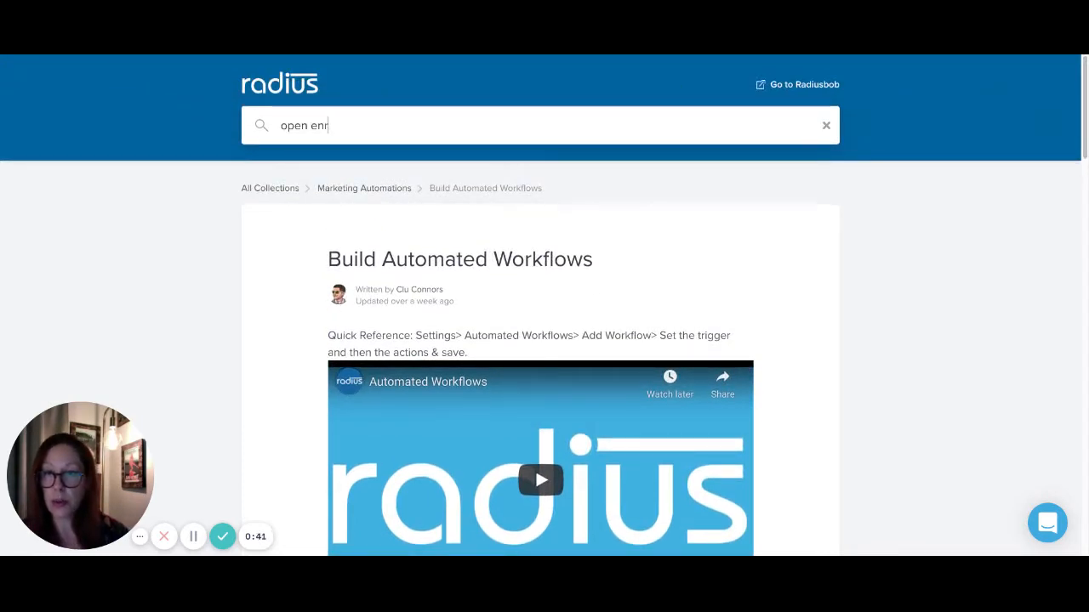
pyautogui.write('ollment')
pyautogui.press('Return')
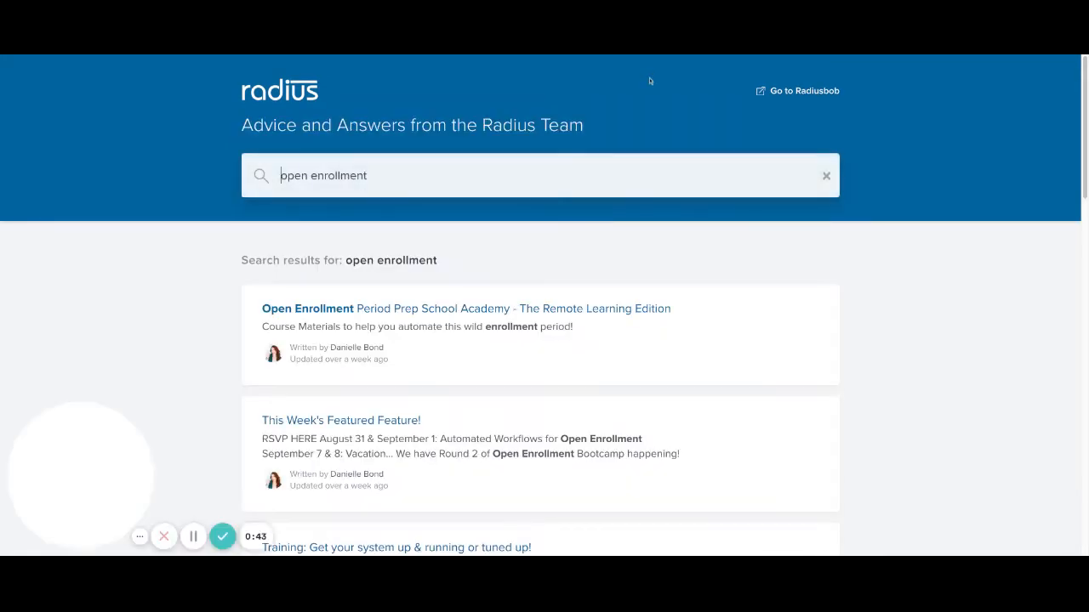
pyautogui.click(396, 309)
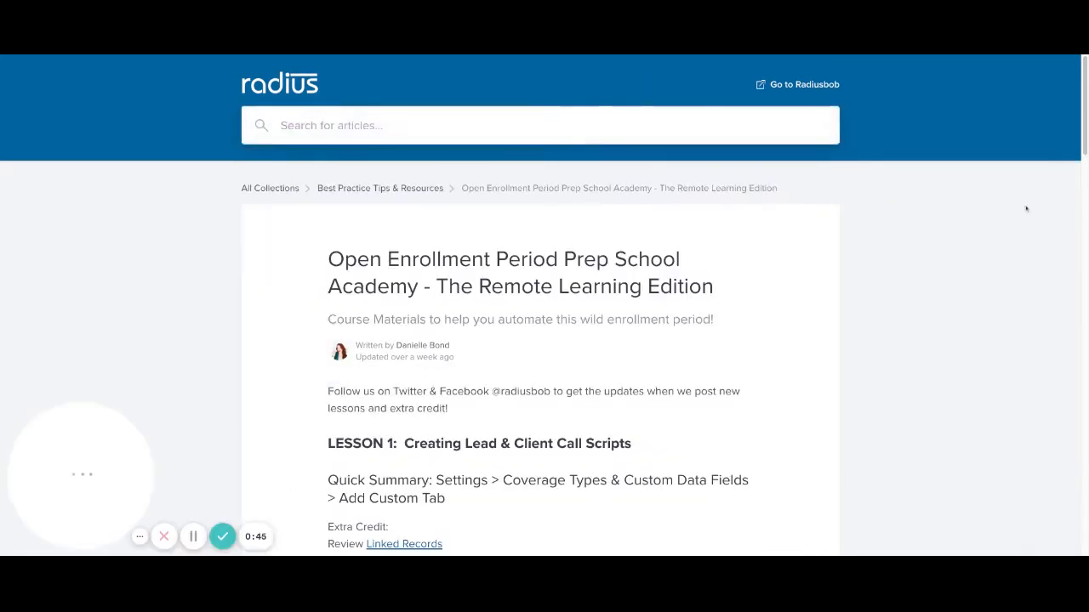
pyautogui.scroll(-10, 1082, 108)
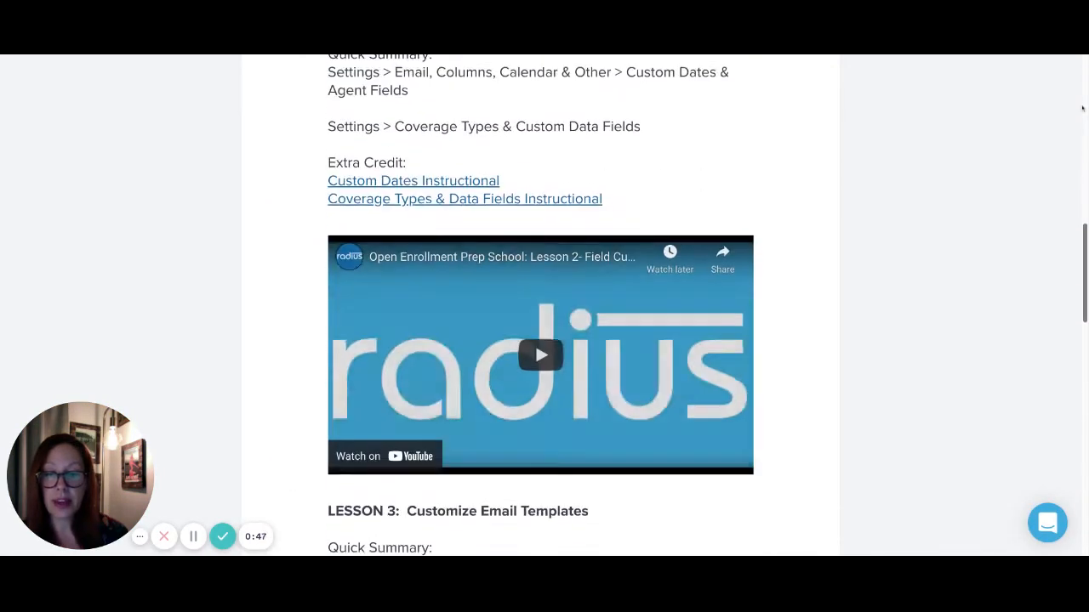
pyautogui.scroll(-1, 1082, 108)
pyautogui.scroll(11, 1082, 108)
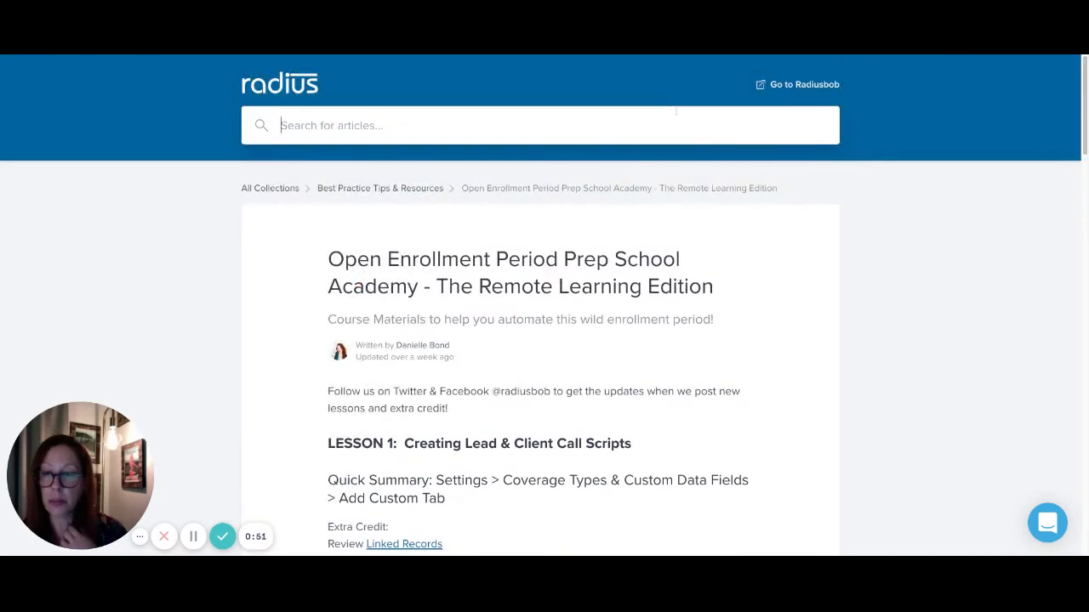
# Search the help center for "boot camp" and look through the BOOT CAMP: The Virtual Office article.
pyautogui.click(677, 115)
pyautogui.write('boot camp')
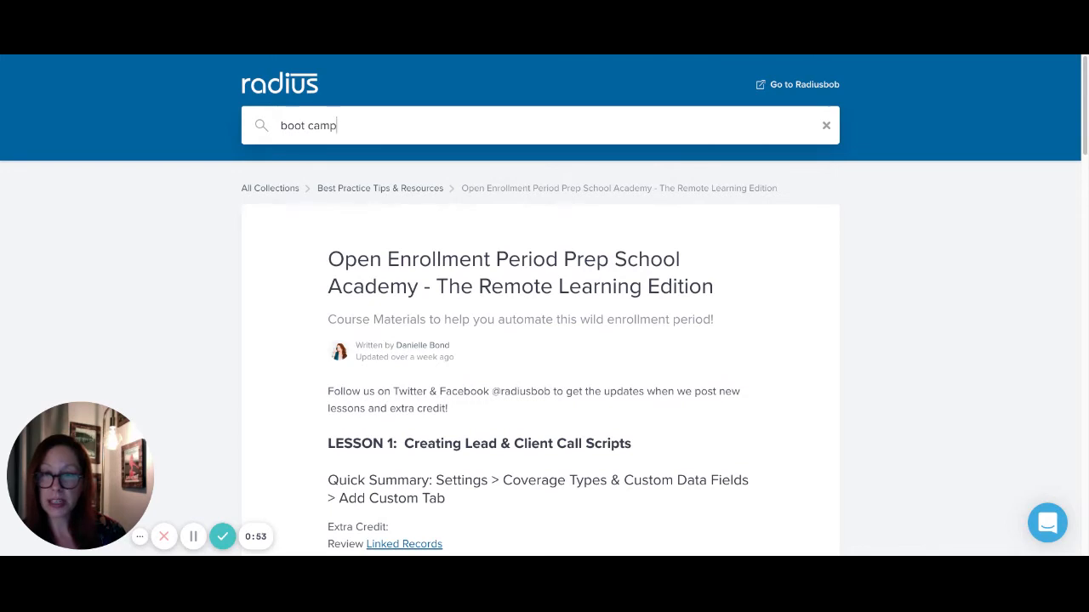
pyautogui.press('Return')
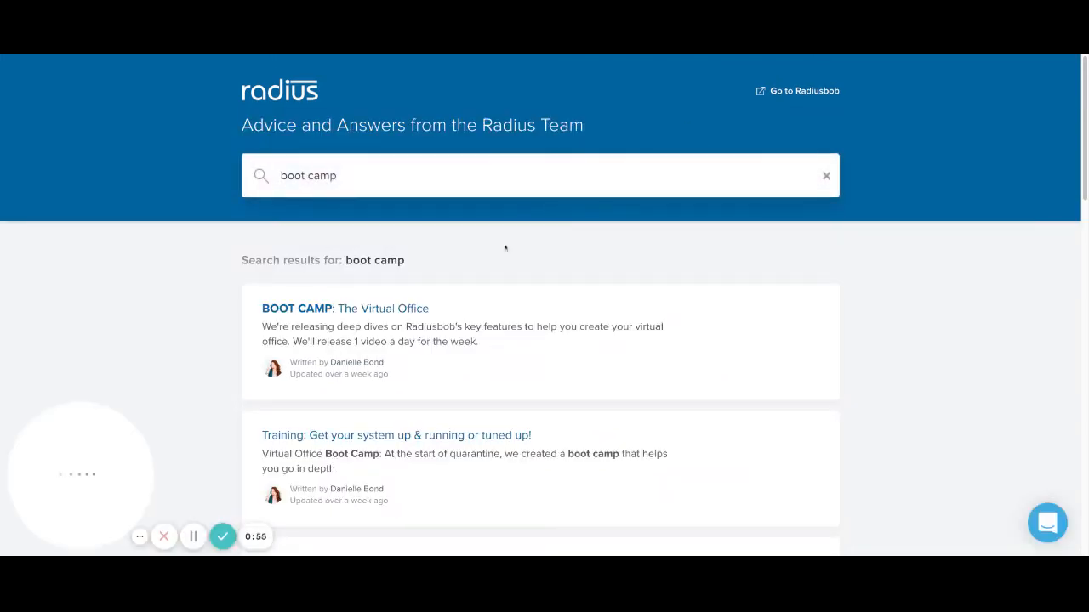
pyautogui.click(376, 315)
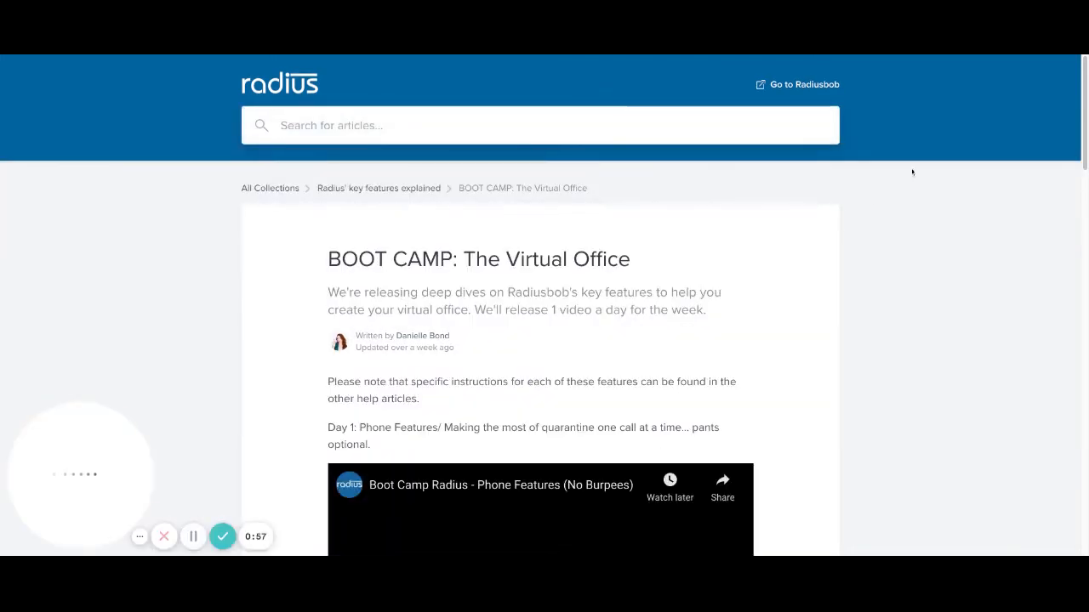
pyautogui.scroll(-7, 1085, 114)
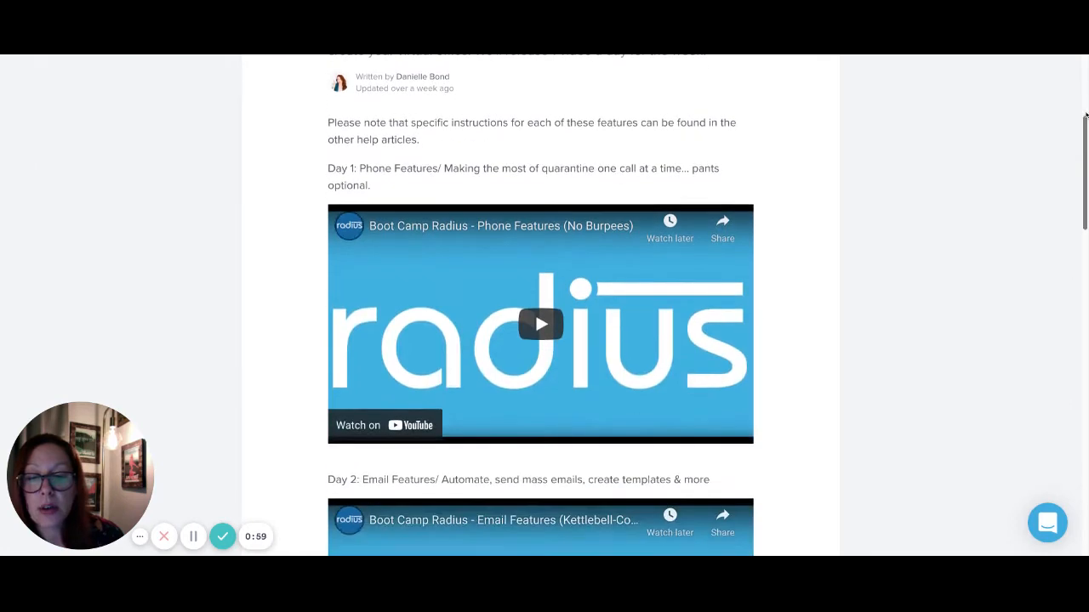
pyautogui.scroll(-3, 1085, 115)
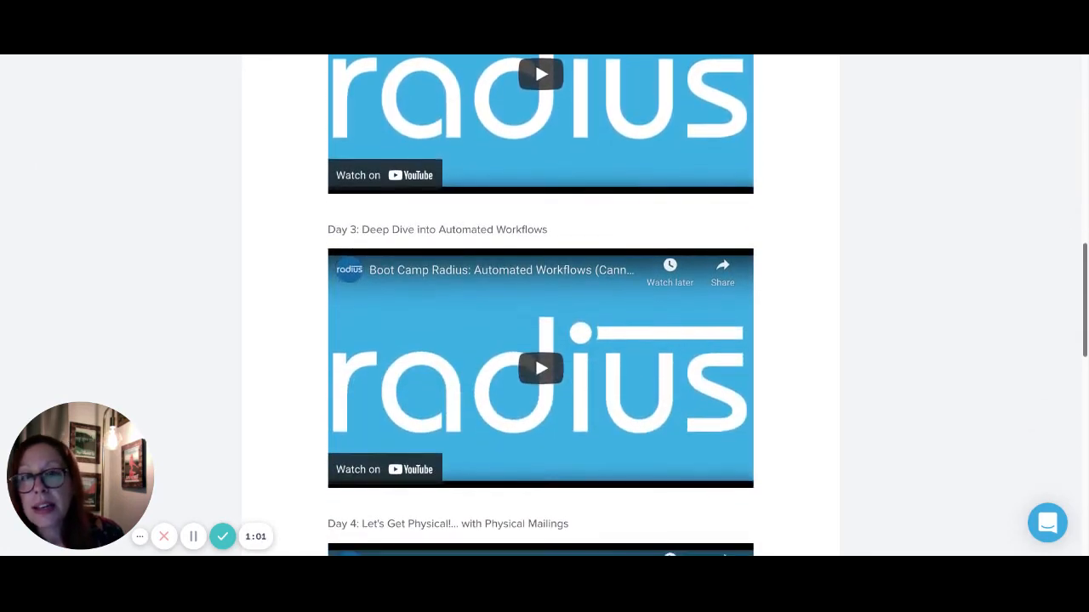
pyautogui.scroll(10, 540, 306)
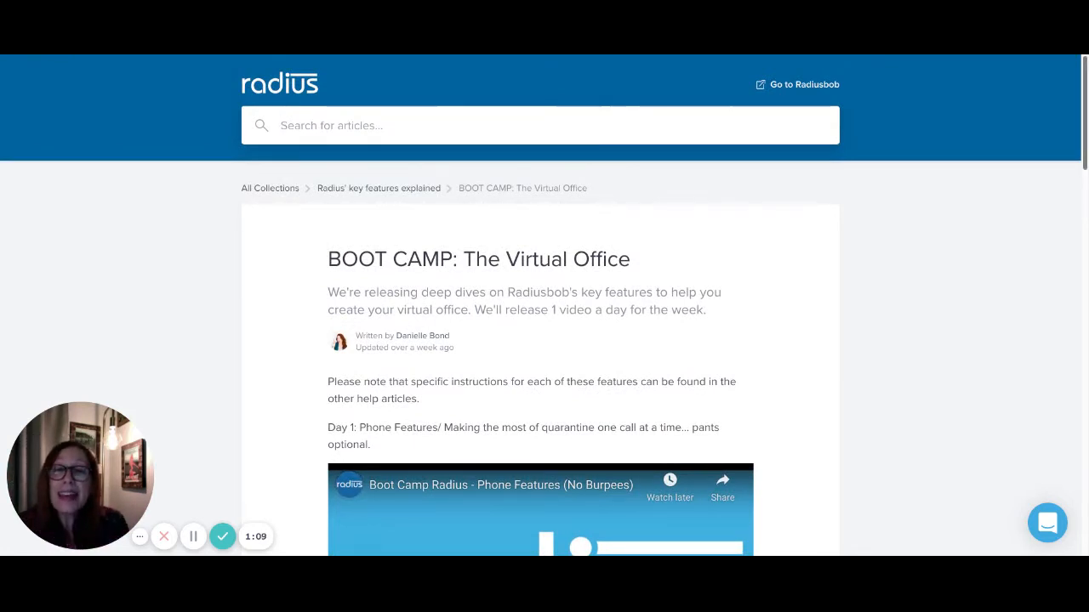
# Switch back to the Radius CRM and open the Account Tags settings, filtering the account settings by "account".
pyautogui.click(1052, 58)
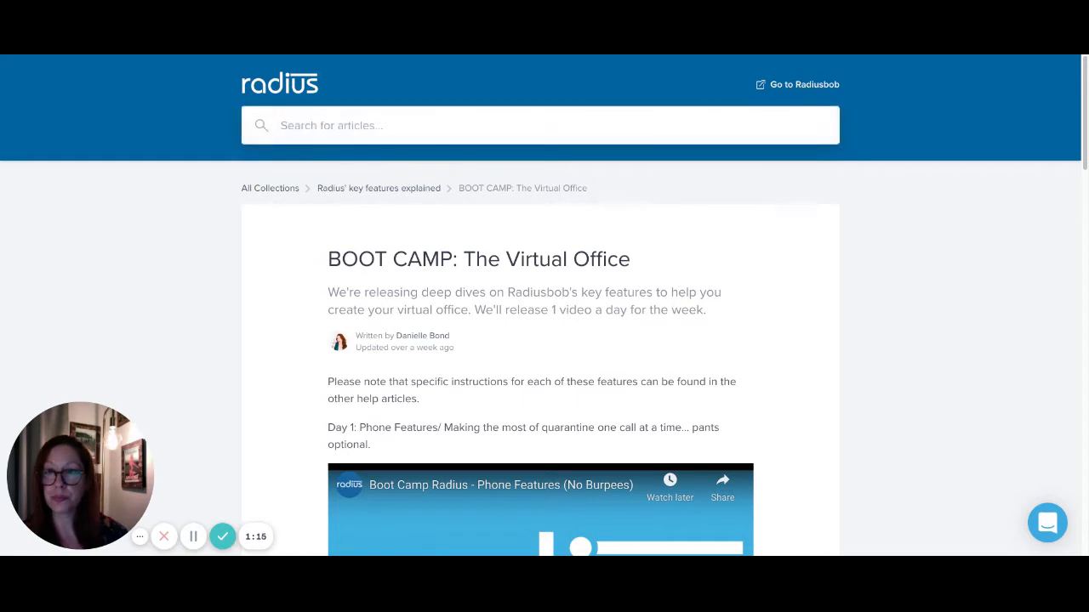
pyautogui.click(539, 57)
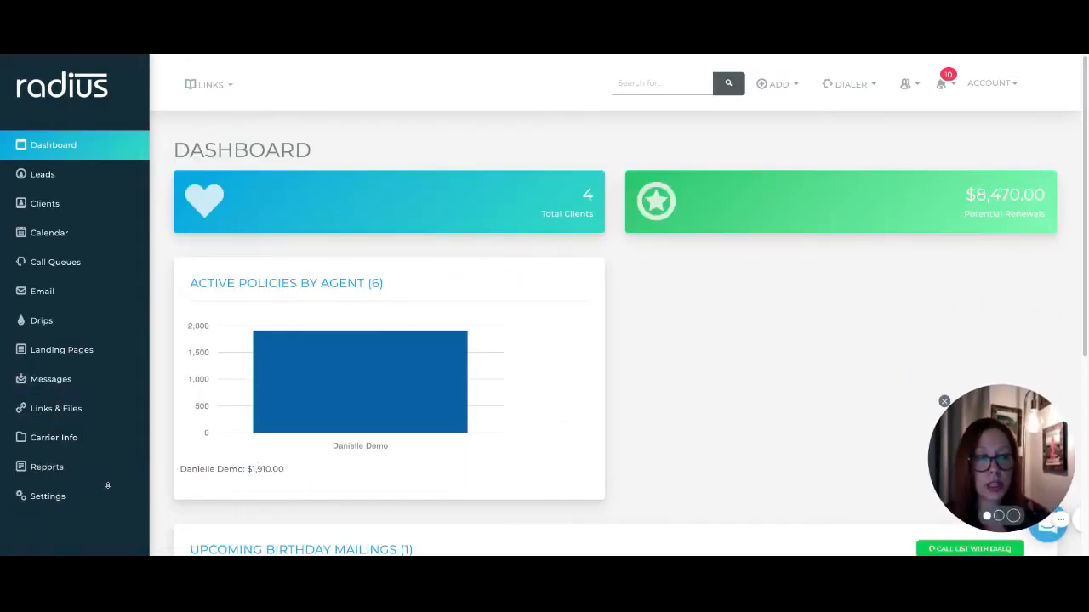
pyautogui.click(80, 503)
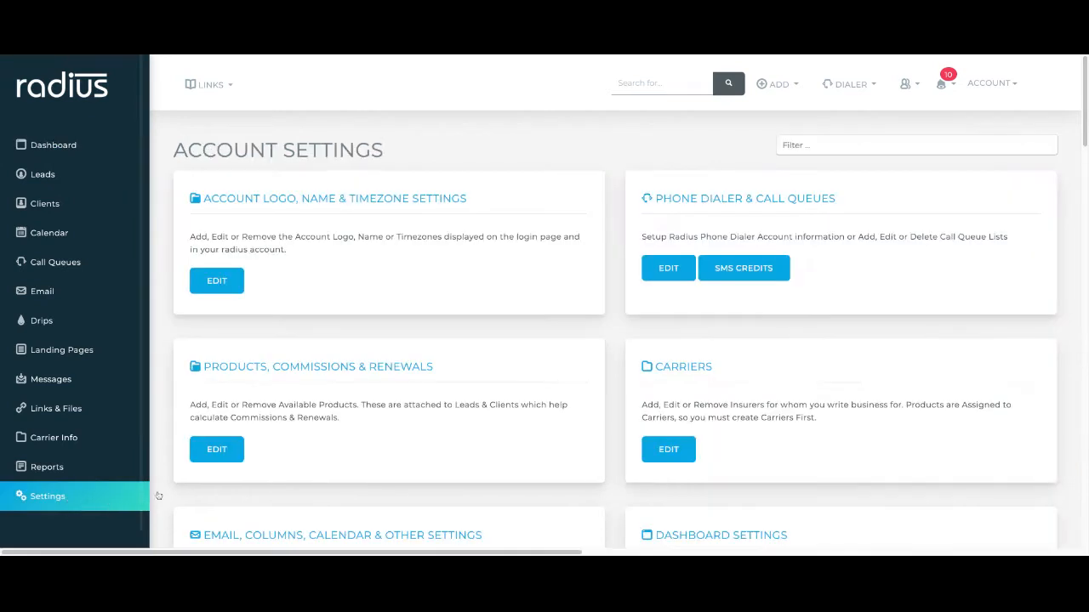
pyautogui.click(826, 146)
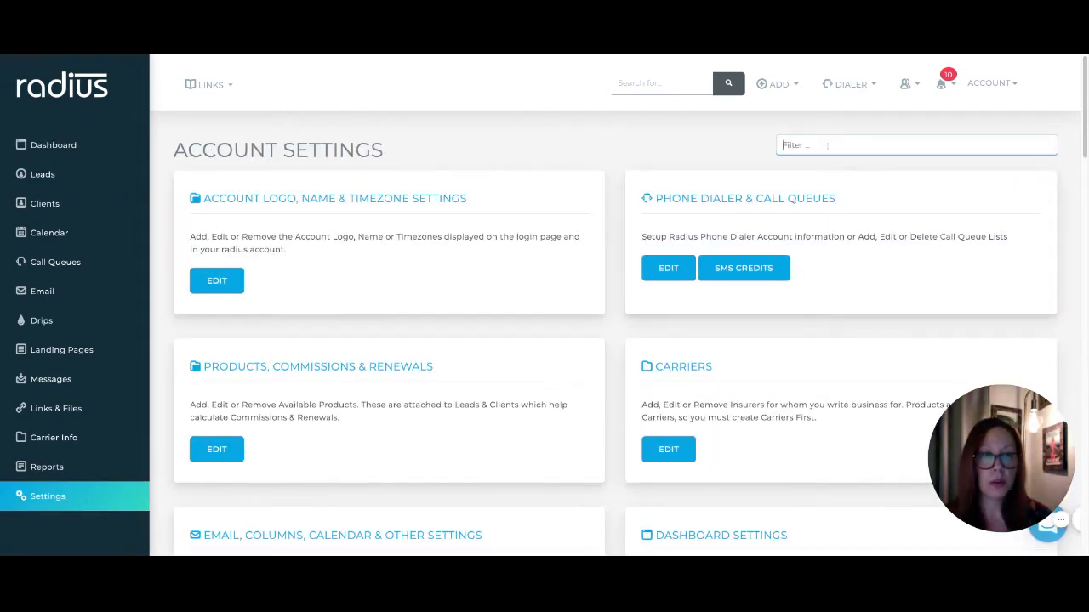
pyautogui.write('account')
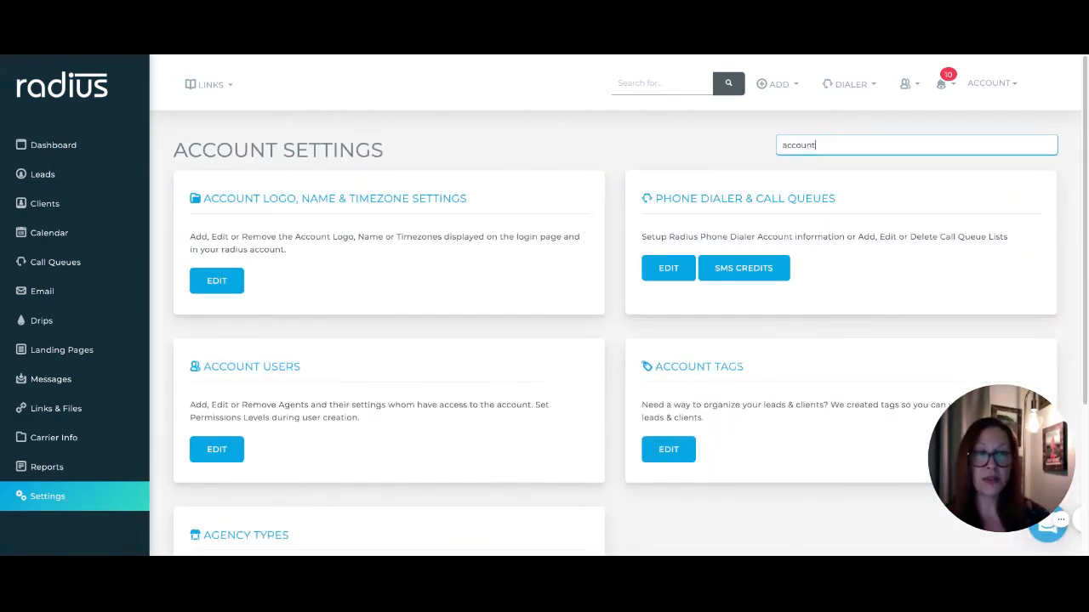
pyautogui.click(669, 449)
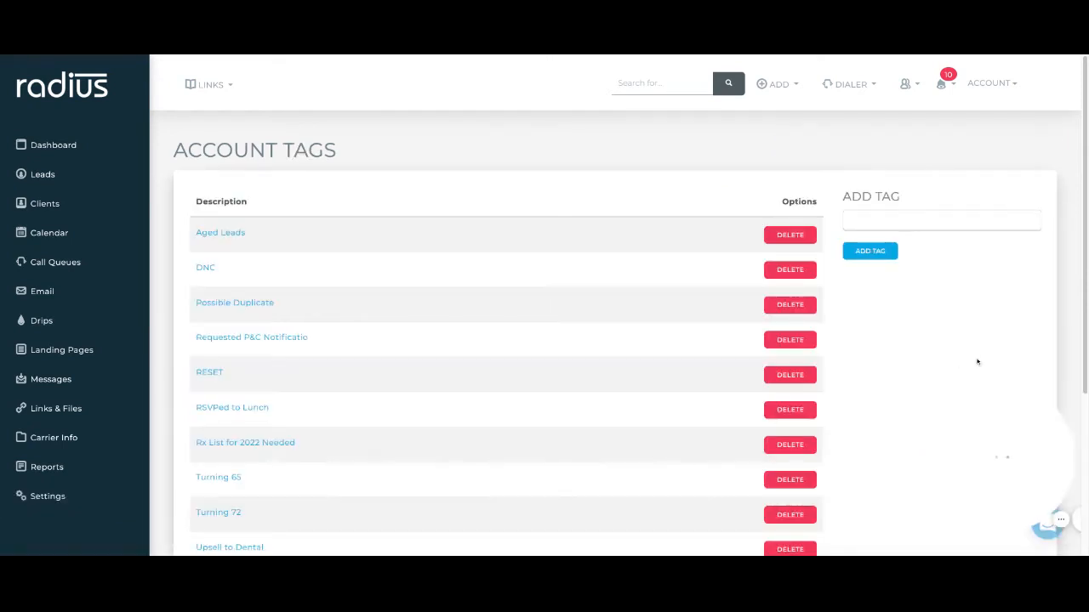
# Add an account tag named "AEP Review Needed".
pyautogui.click(902, 219)
pyautogui.write('A')
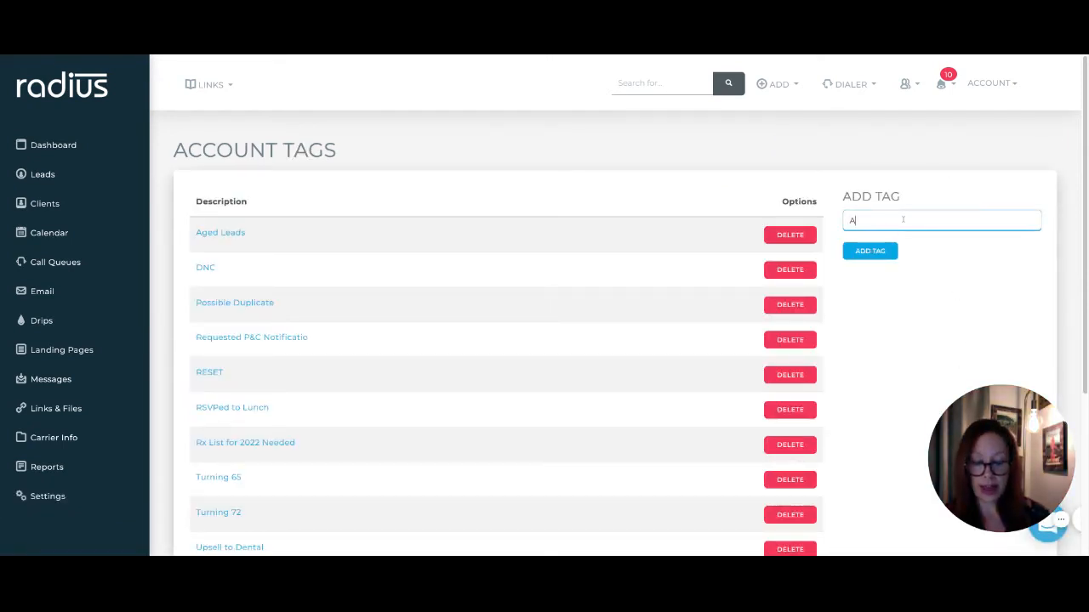
pyautogui.write('EP Review Needed')
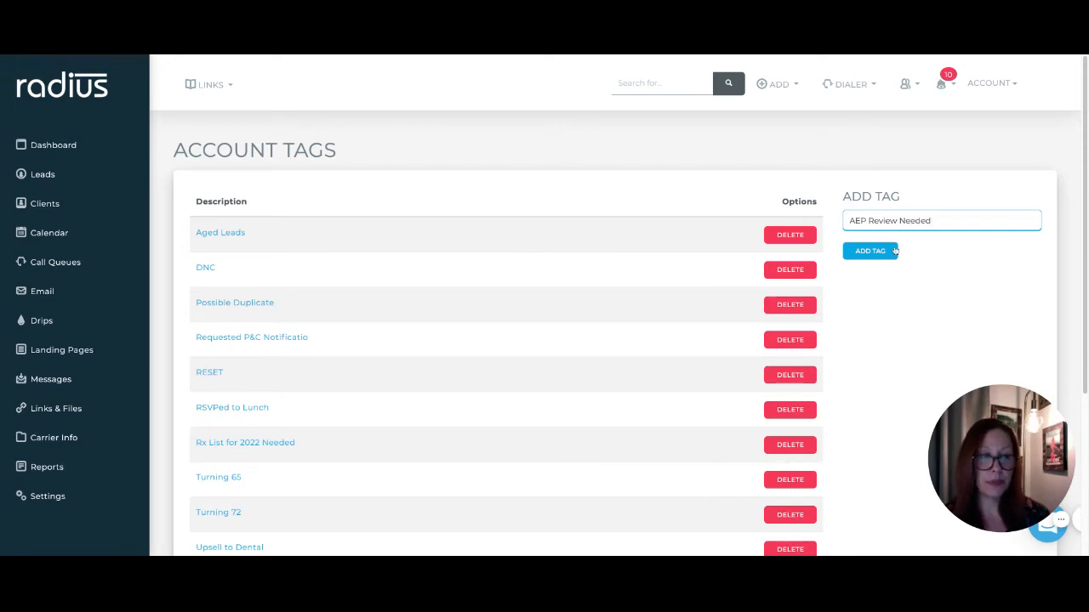
pyautogui.click(893, 251)
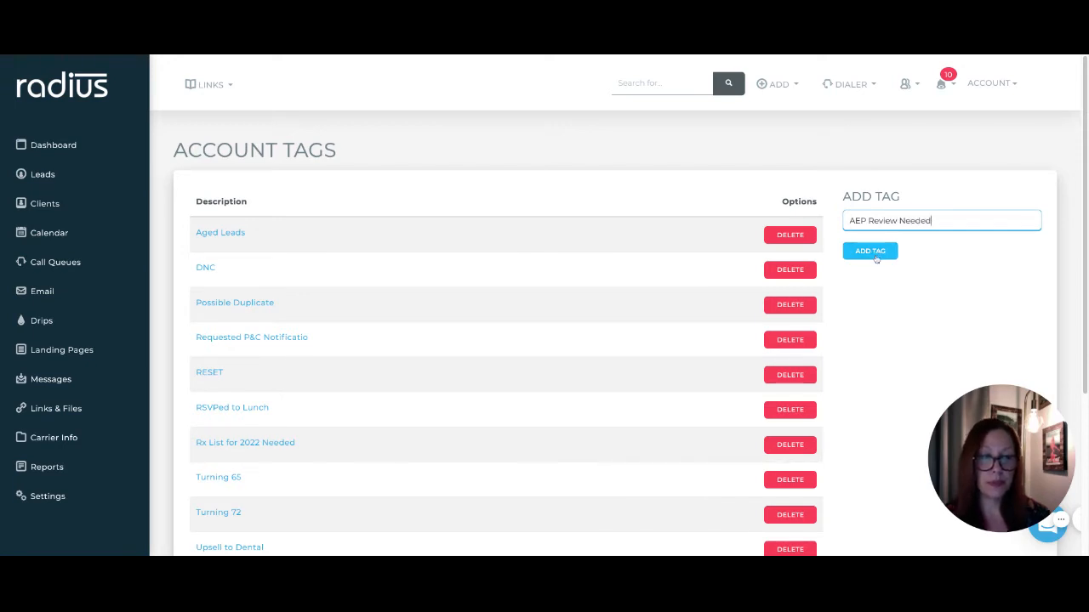
# Filter the account settings by "automa" and open the Automated Workflows settings for editing.
pyautogui.click(71, 505)
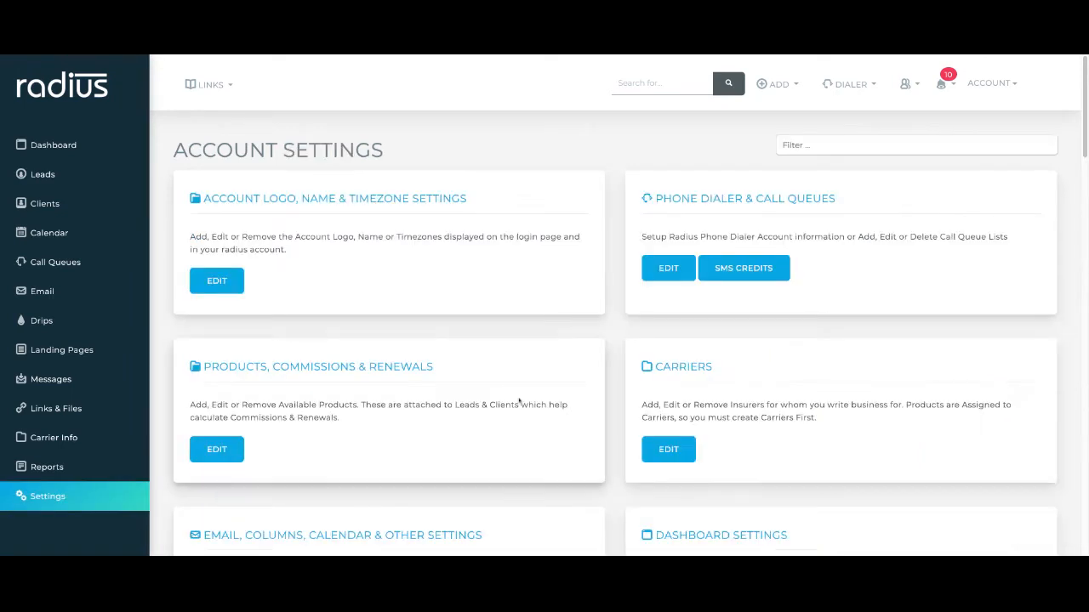
pyautogui.click(805, 148)
pyautogui.write('automa')
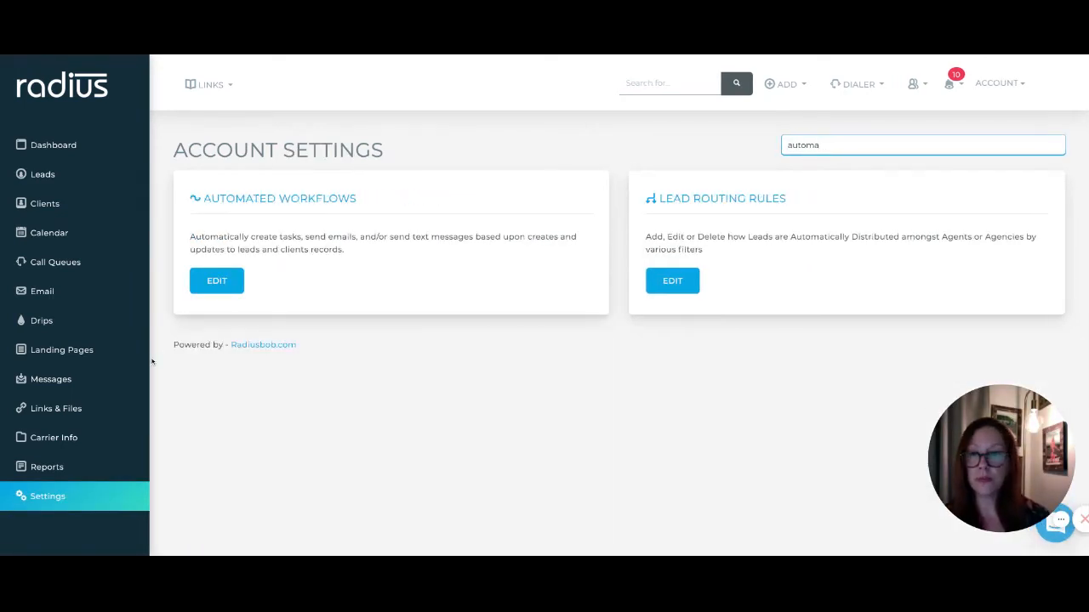
pyautogui.click(214, 285)
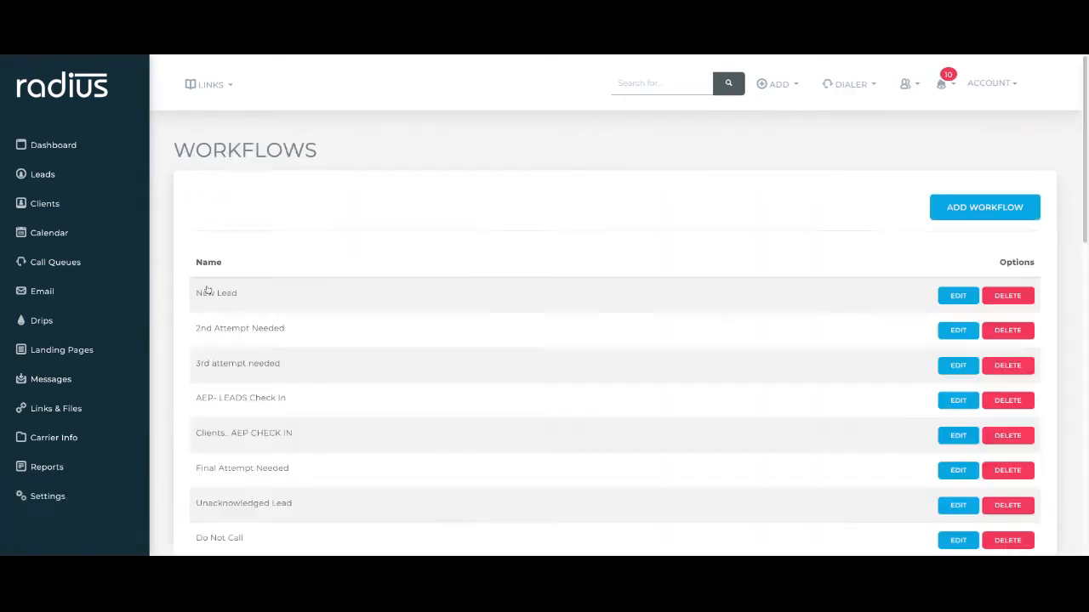
# Start a new workflow named "AEP Review Needed- CLIENTS" and apply it to clients.
pyautogui.click(958, 216)
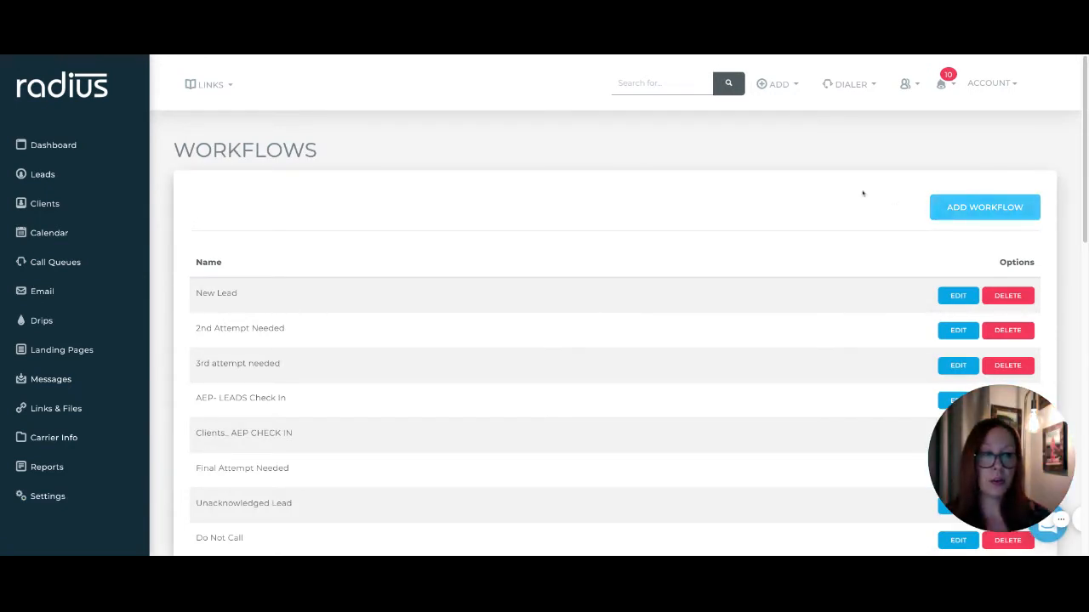
pyautogui.click(365, 249)
pyautogui.write('A')
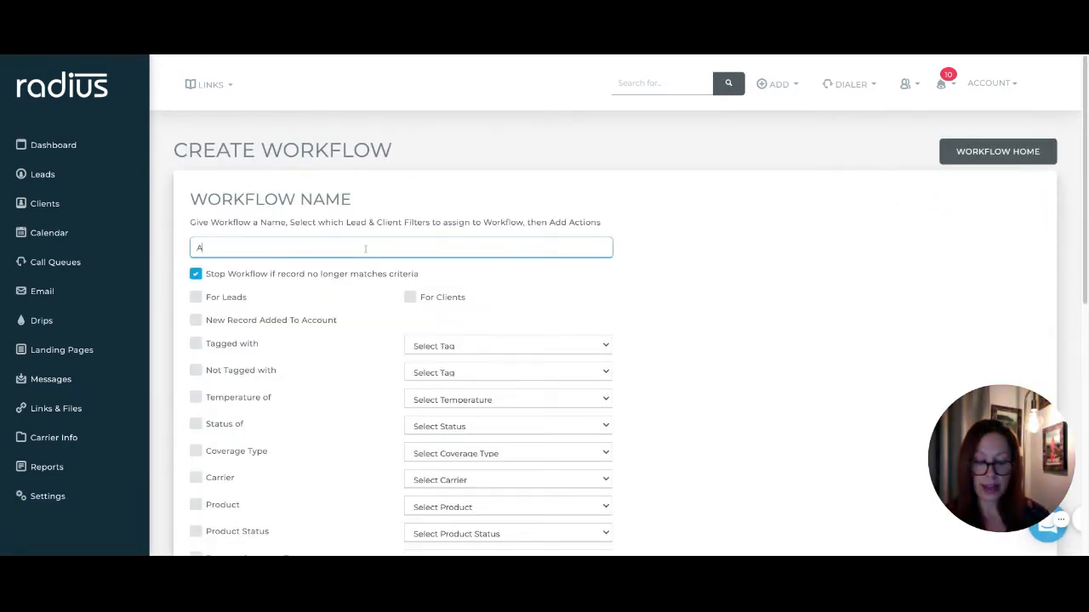
pyautogui.write('EP Review Needed- CLIENTS')
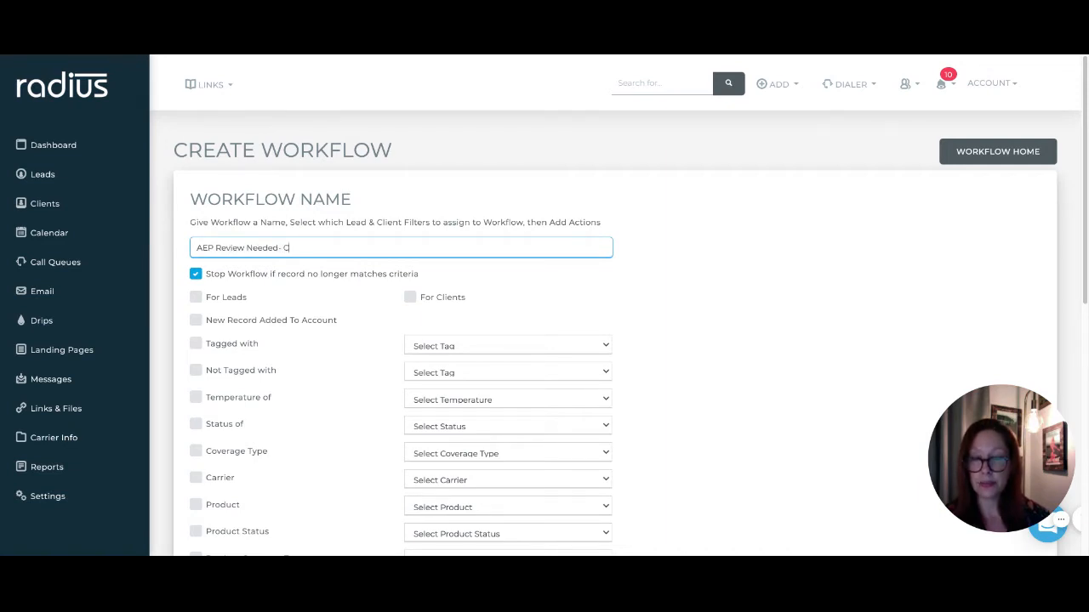
pyautogui.click(410, 298)
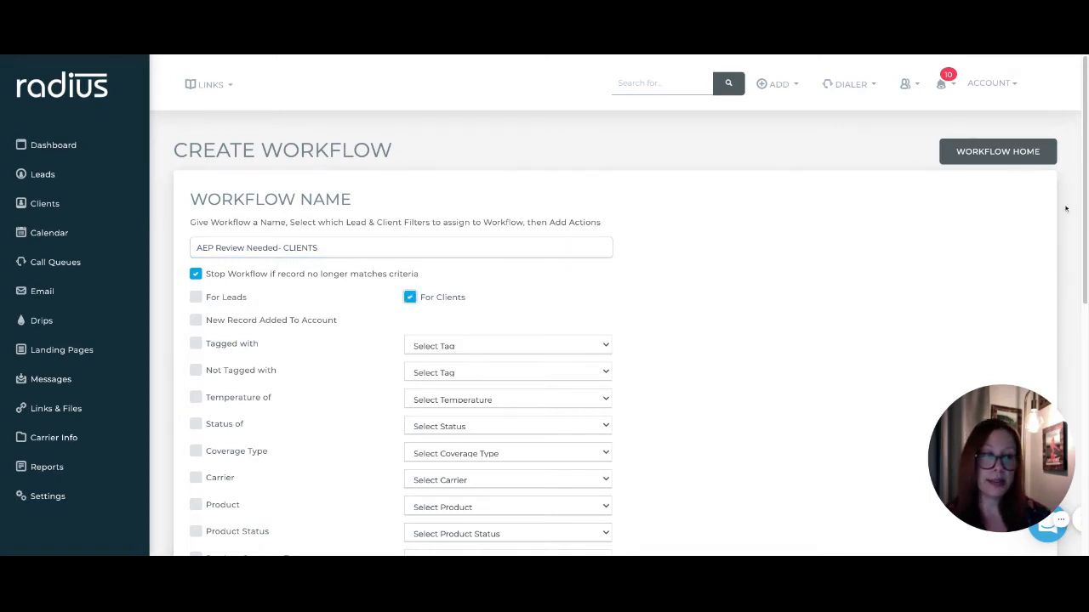
# Limit the workflow to records tagged with "AEP Review Needed" and save the workflow.
pyautogui.scroll(-1, 1085, 209)
pyautogui.scroll(-2, 1085, 209)
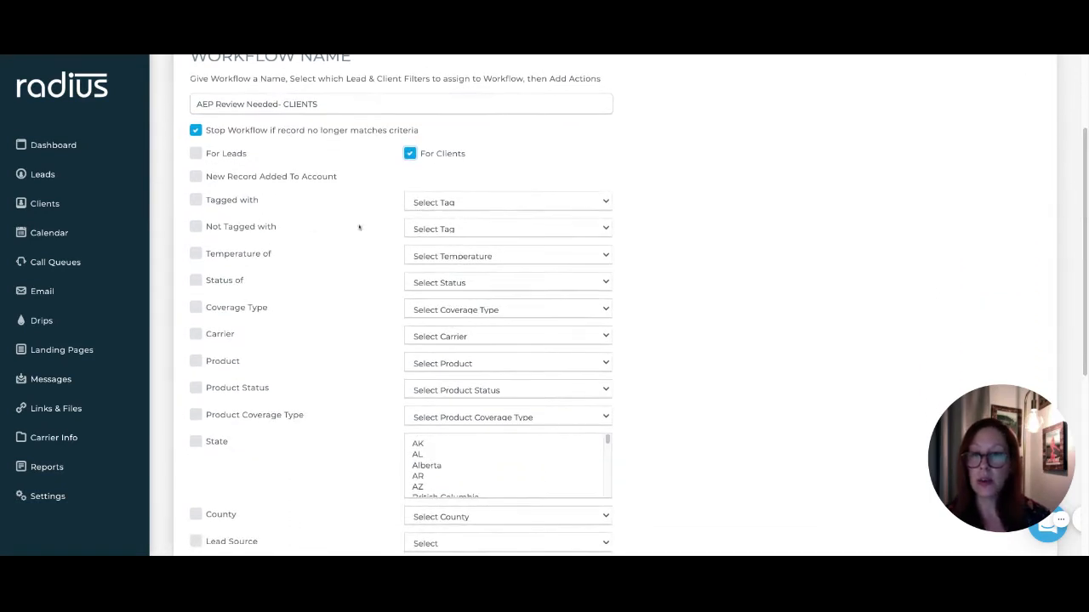
pyautogui.click(195, 202)
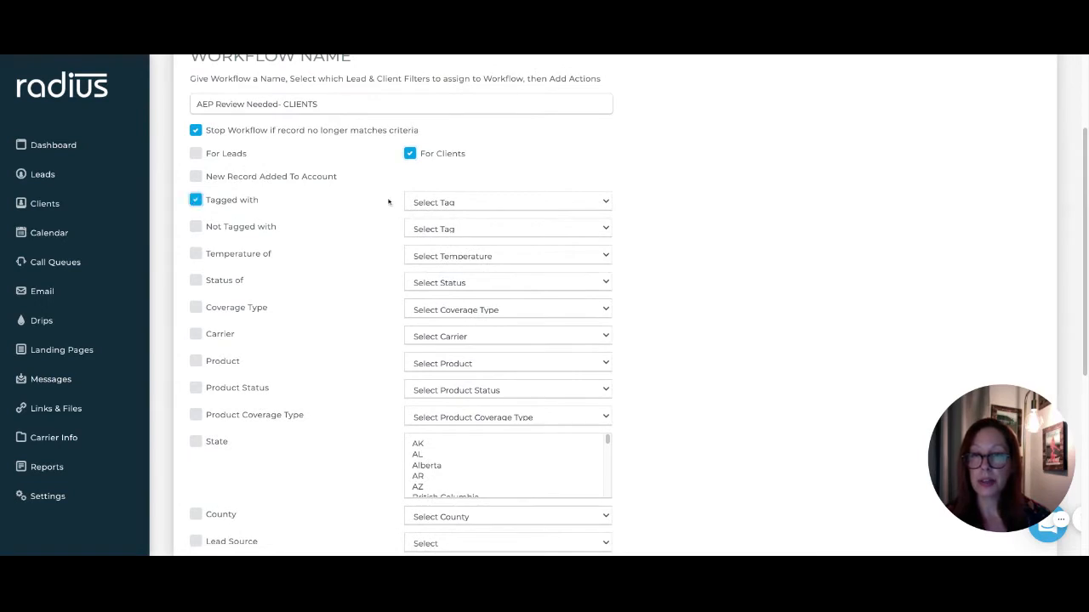
pyautogui.click(432, 204)
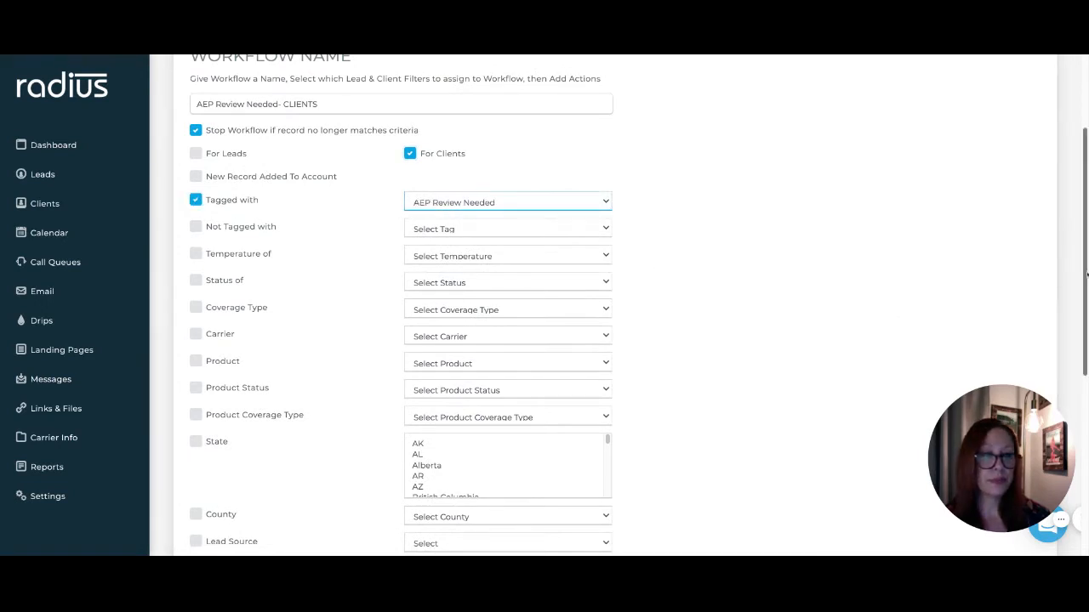
pyautogui.scroll(-2, 1085, 274)
pyautogui.scroll(-2, 1085, 273)
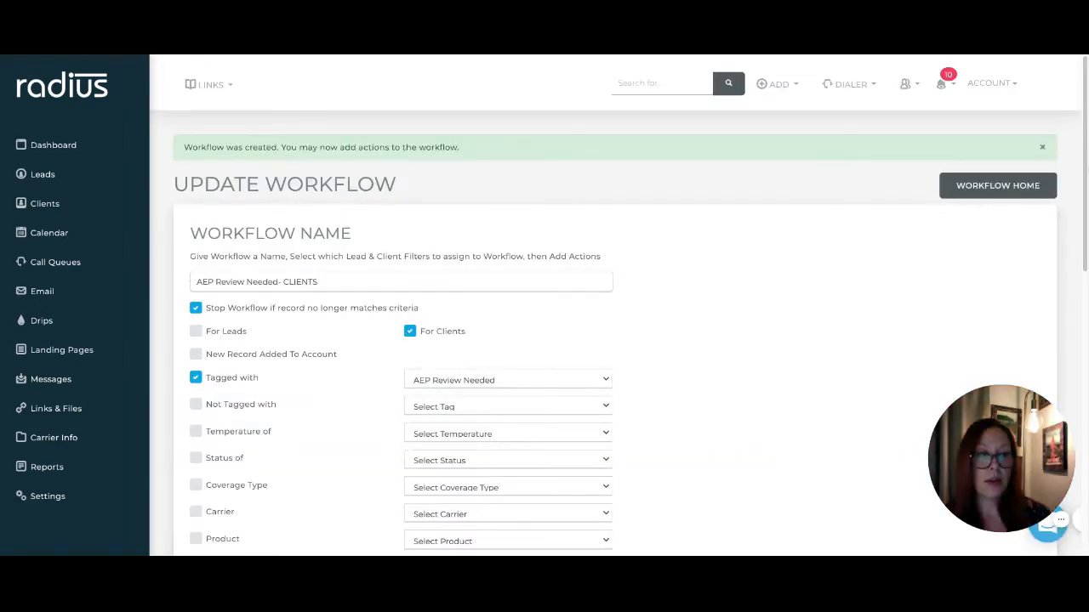
# Add and save a Send Email action that sends the lead/client the "AEP Client #1 email" template after 1 minute.
pyautogui.scroll(-8, 1085, 168)
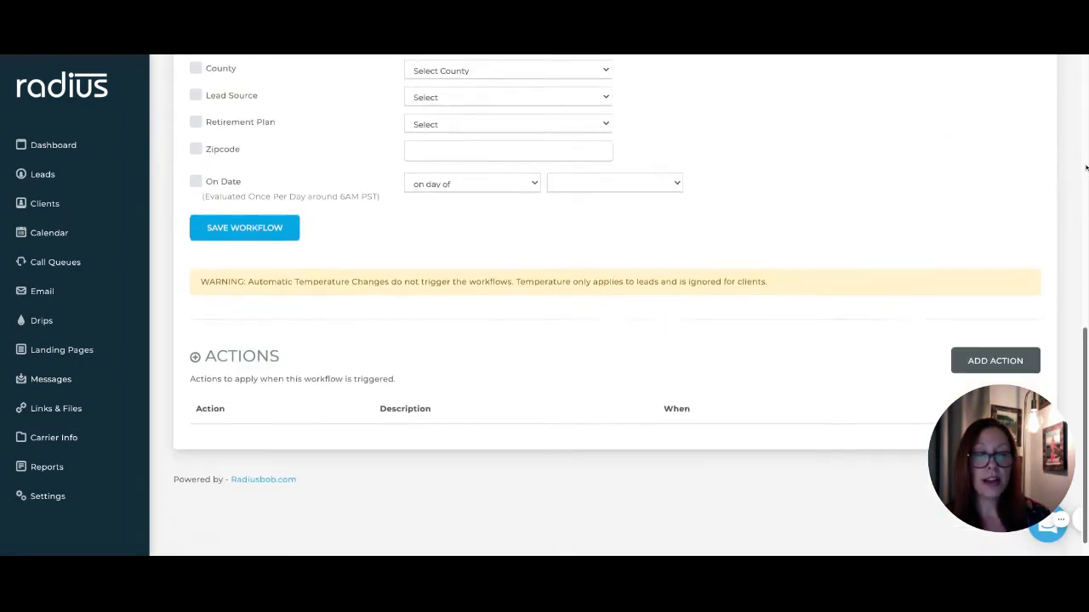
pyautogui.click(991, 337)
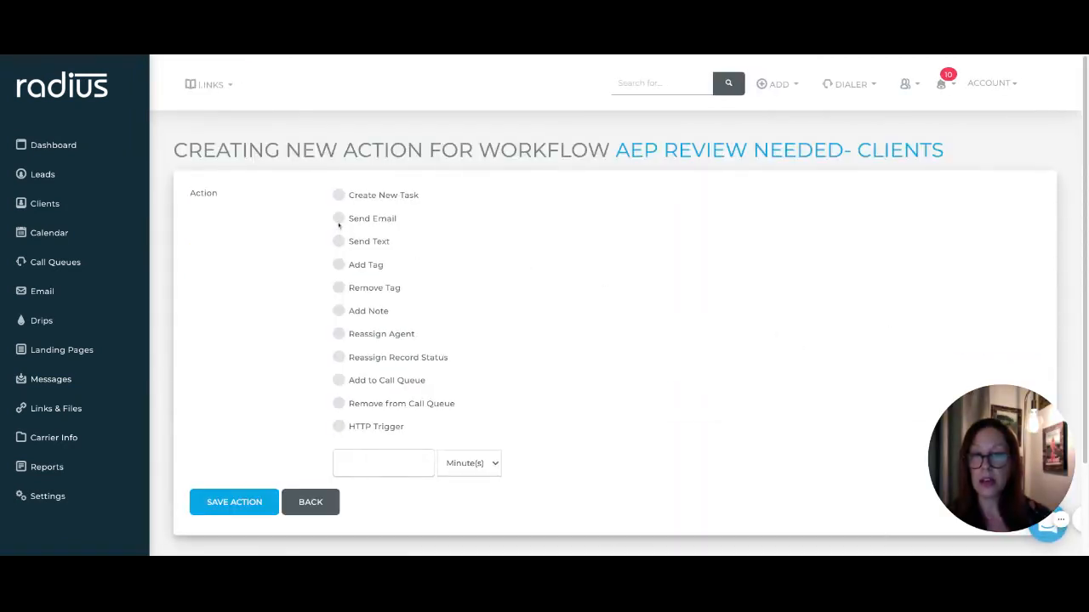
pyautogui.click(338, 219)
pyautogui.click(383, 472)
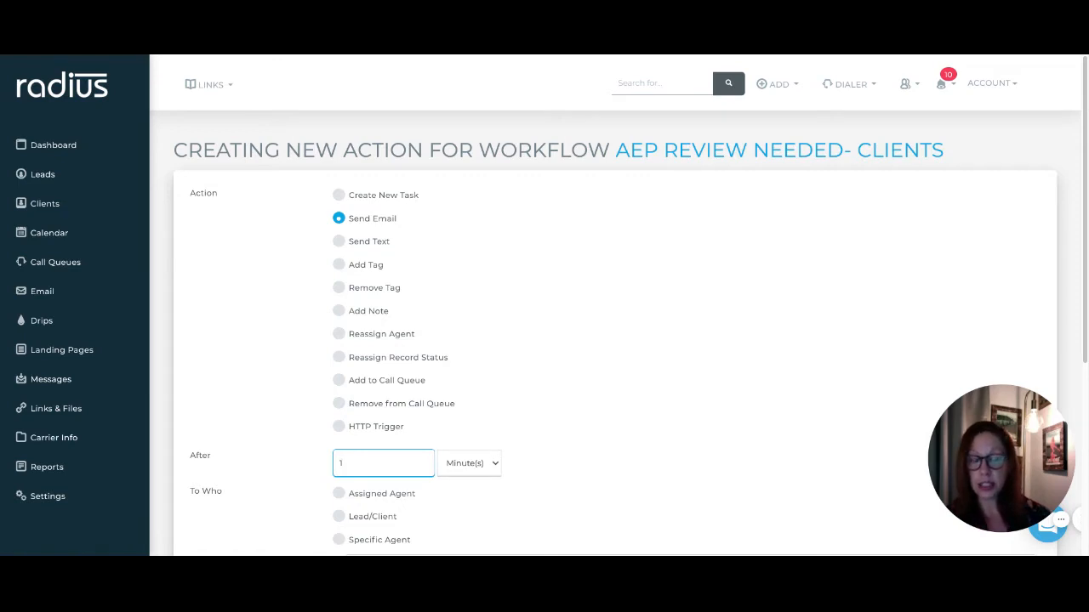
pyautogui.click(509, 422)
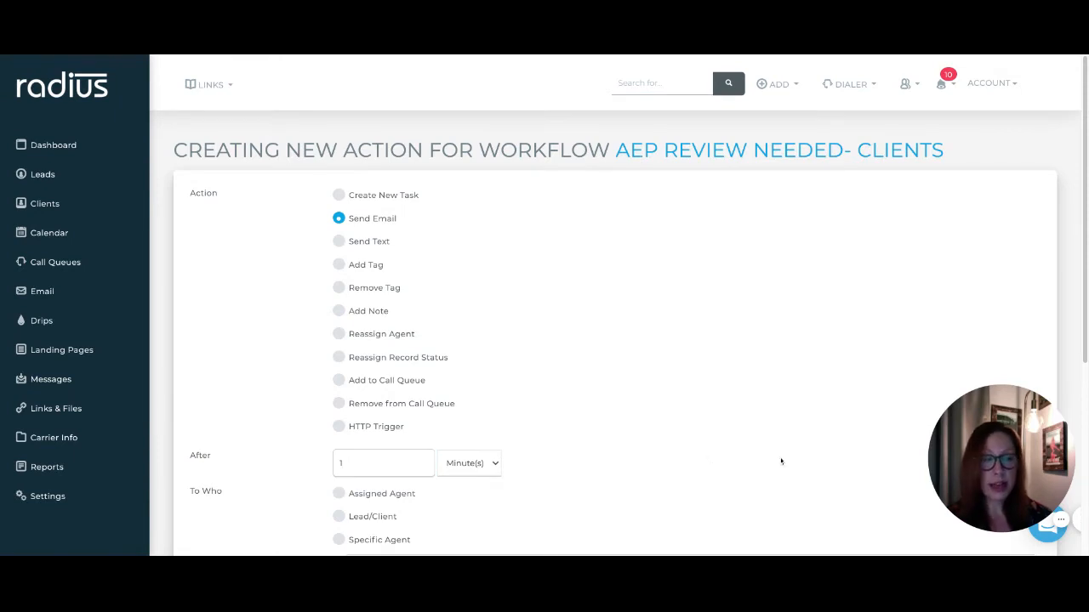
pyautogui.scroll(-2, 1086, 358)
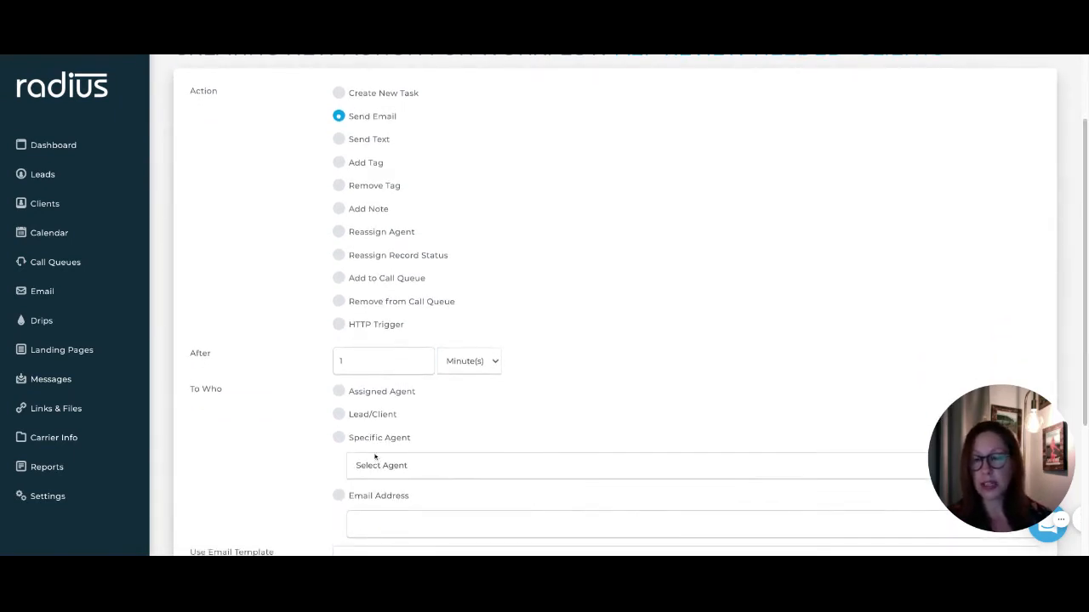
pyautogui.click(340, 415)
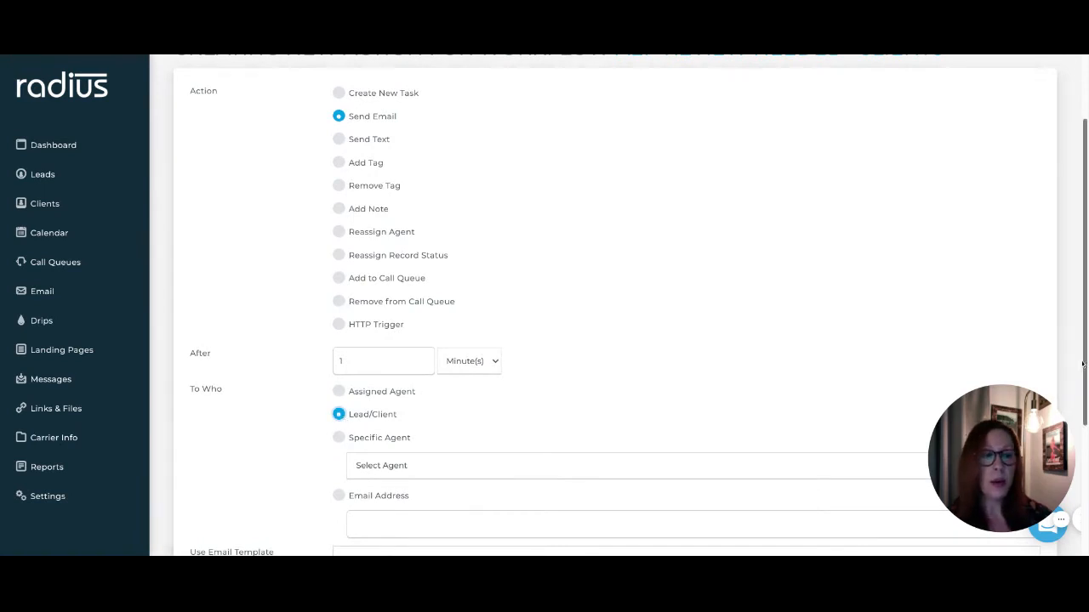
pyautogui.scroll(-3, 1083, 364)
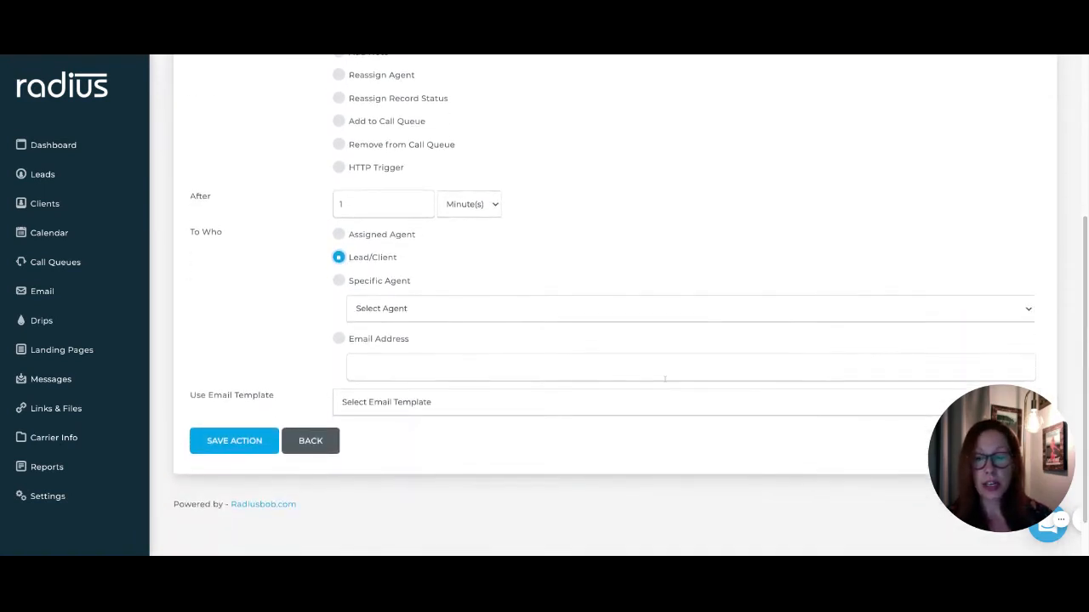
pyautogui.click(455, 407)
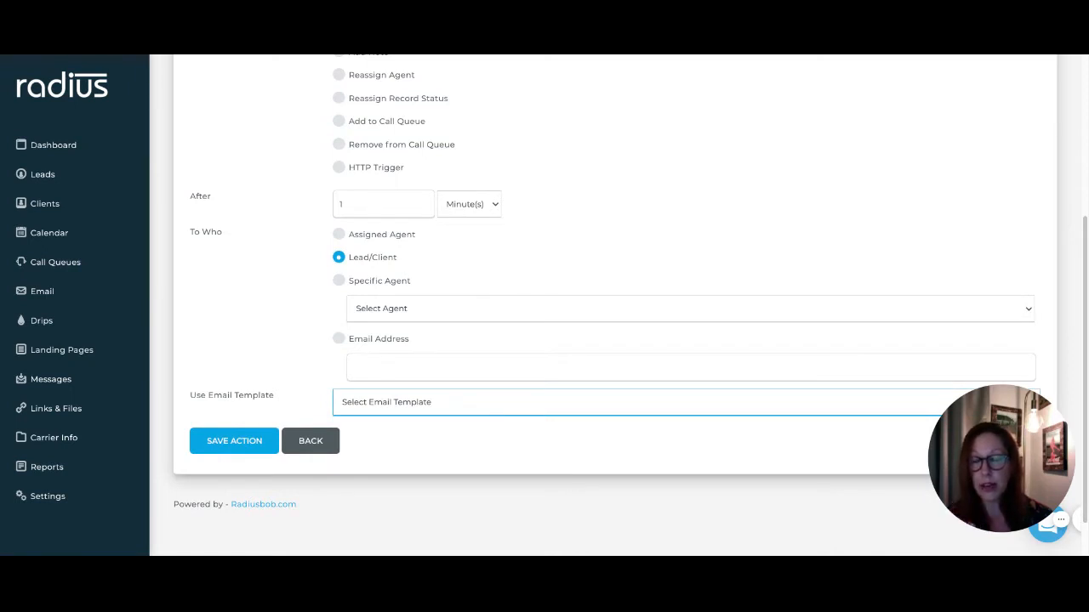
pyautogui.click(454, 417)
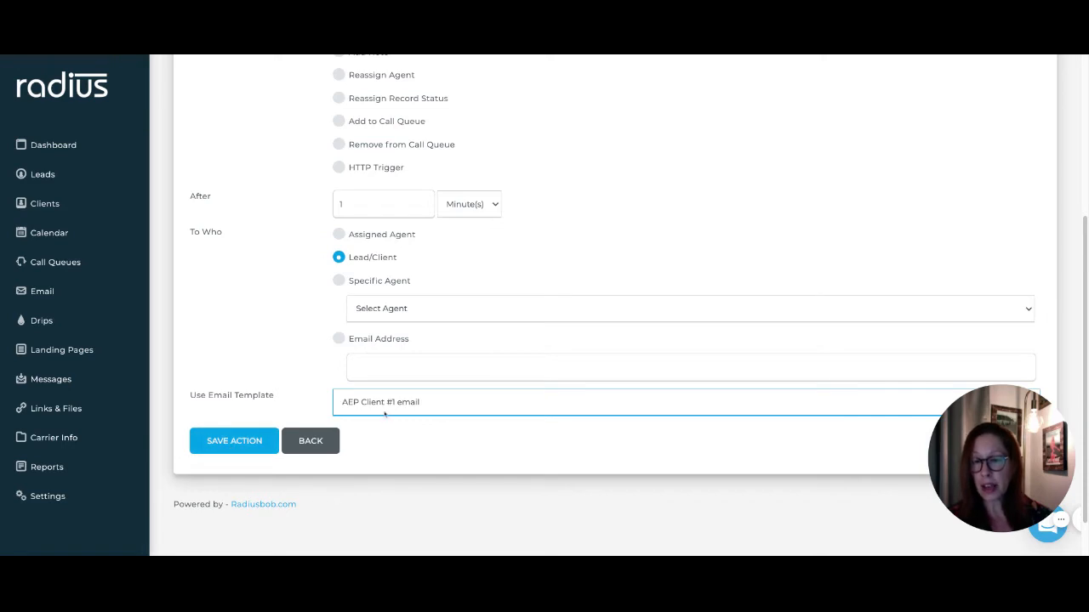
pyautogui.click(226, 448)
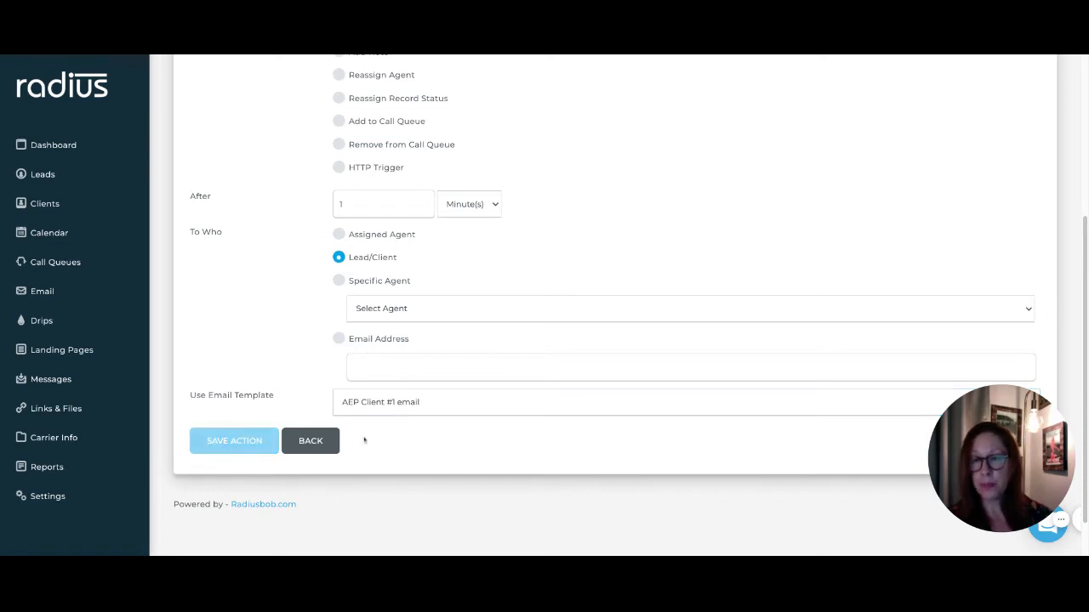
# Add and save a second workflow action that adds clients to the "AEP- Client Check Ins" call queue after 15 days.
pyautogui.moveTo(1085, 178); pyautogui.dragTo(1086, 263)
pyautogui.scroll(-5, 988, 356)
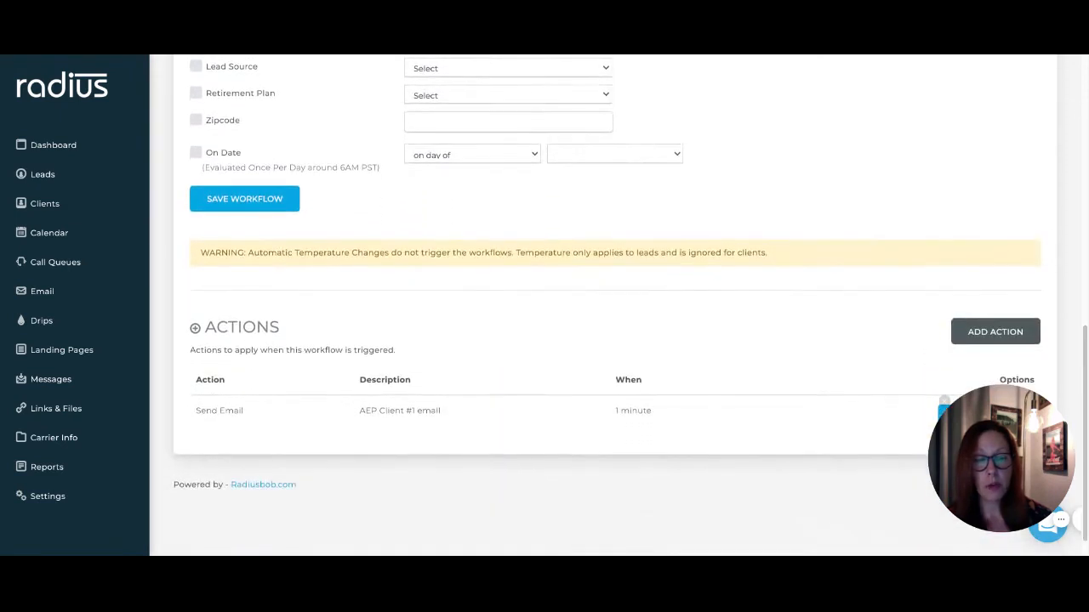
pyautogui.click(987, 339)
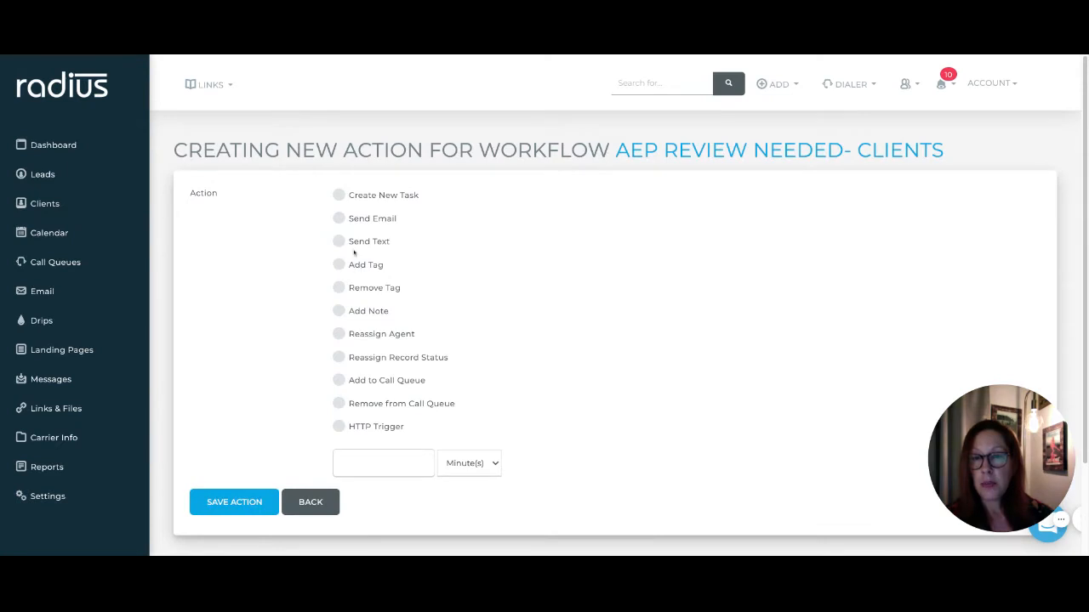
pyautogui.click(339, 381)
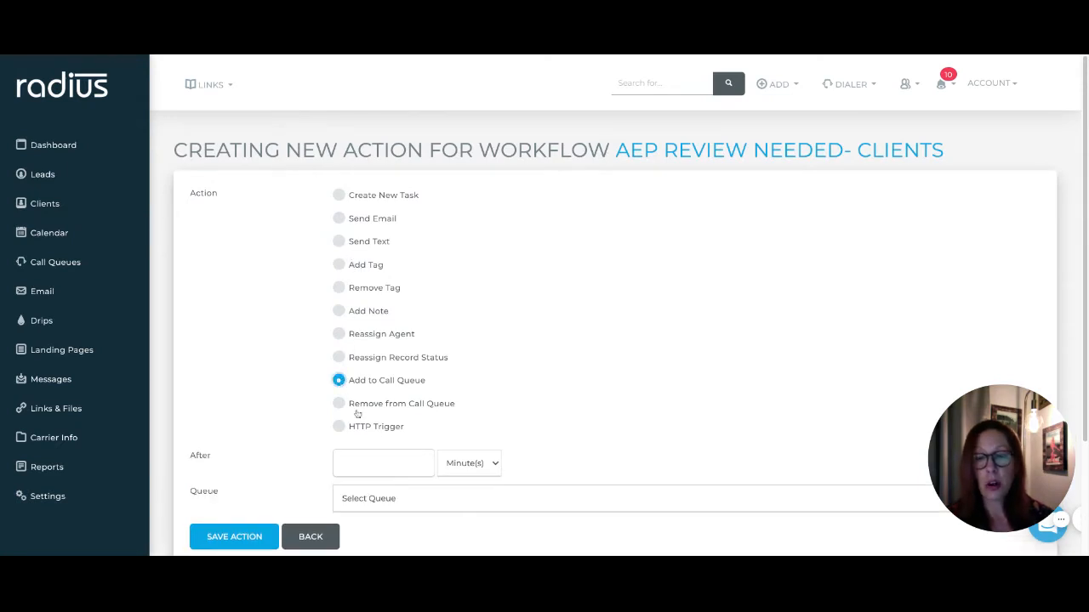
pyautogui.click(370, 465)
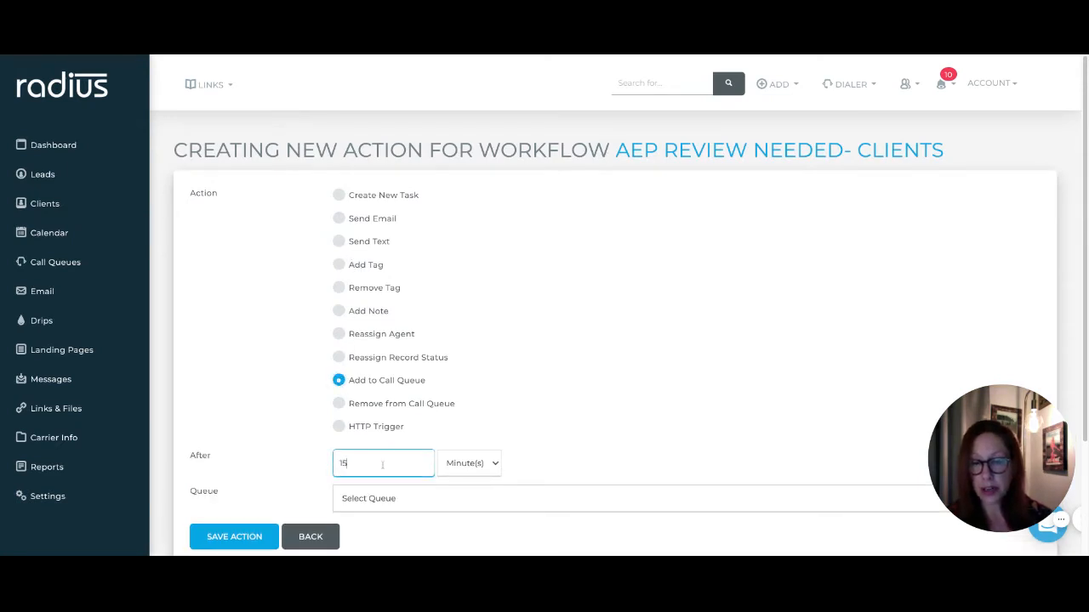
pyautogui.click(489, 466)
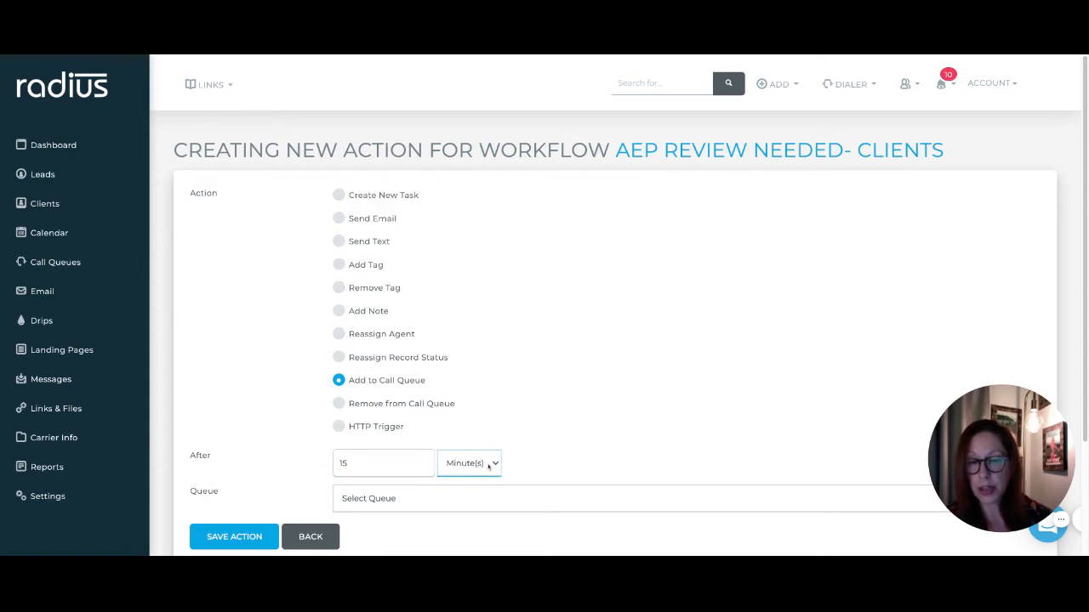
pyautogui.click(463, 494)
pyautogui.click(428, 506)
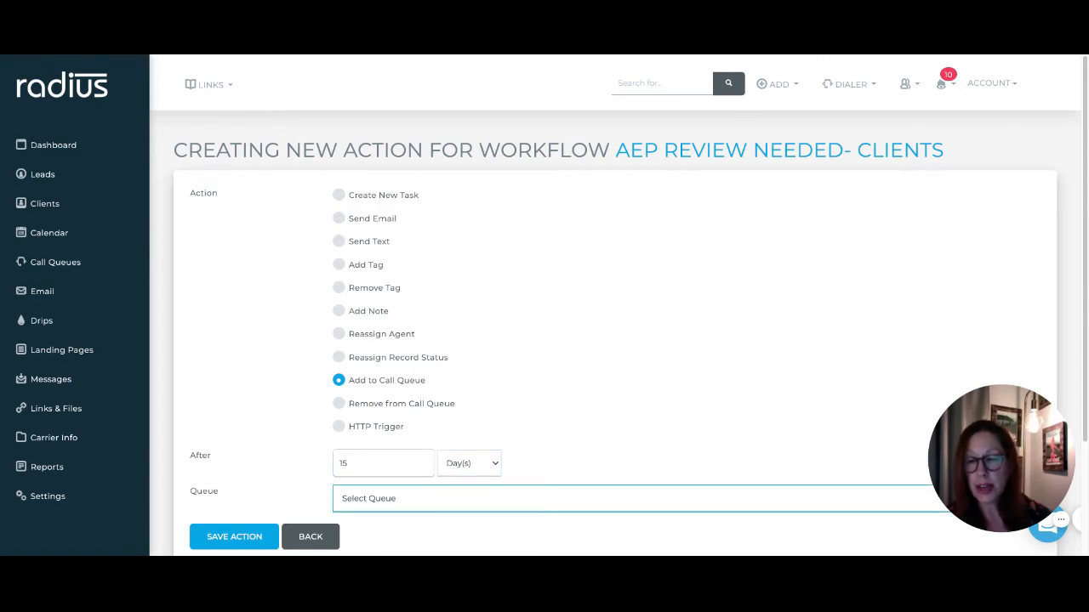
pyautogui.click(412, 525)
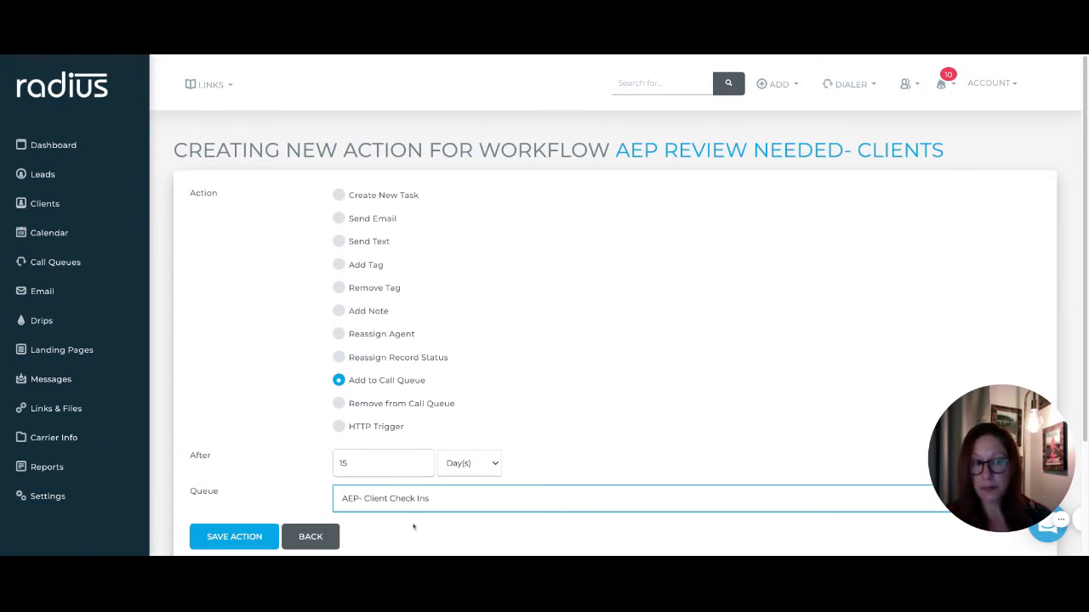
pyautogui.click(207, 541)
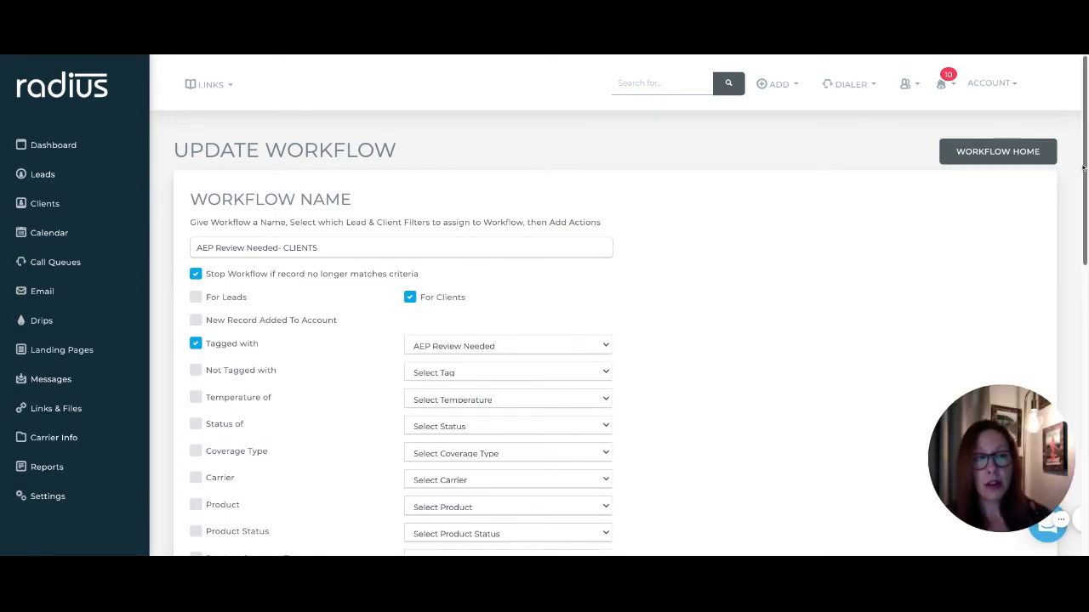
# Start a Send Text action for the workflow, timed after 20 days and addressed to the lead/client.
pyautogui.scroll(-1, 1083, 168)
pyautogui.scroll(-5, 1083, 168)
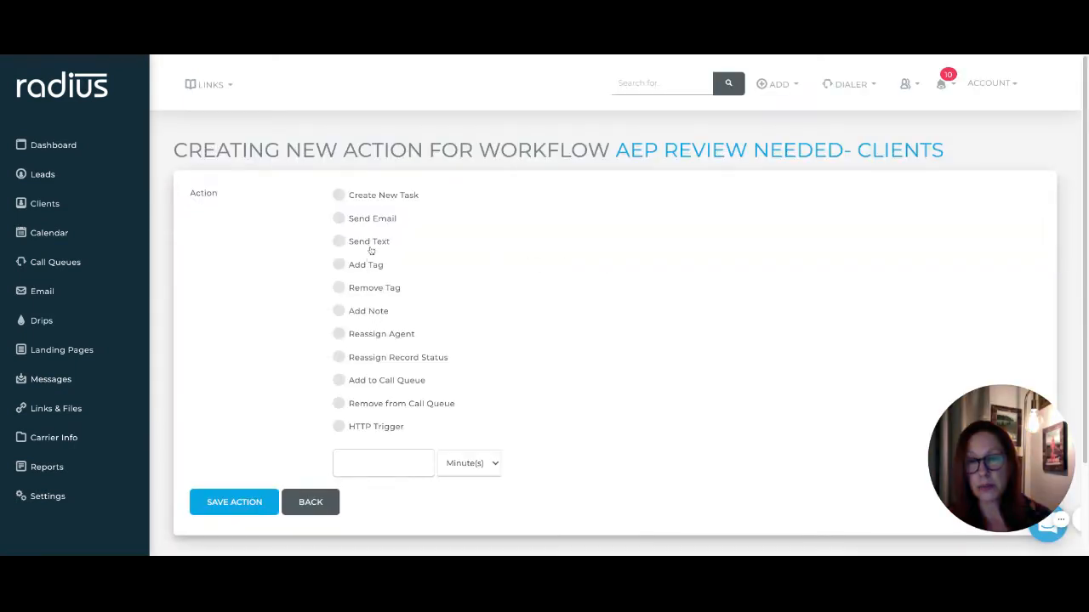
pyautogui.click(370, 243)
pyautogui.click(390, 458)
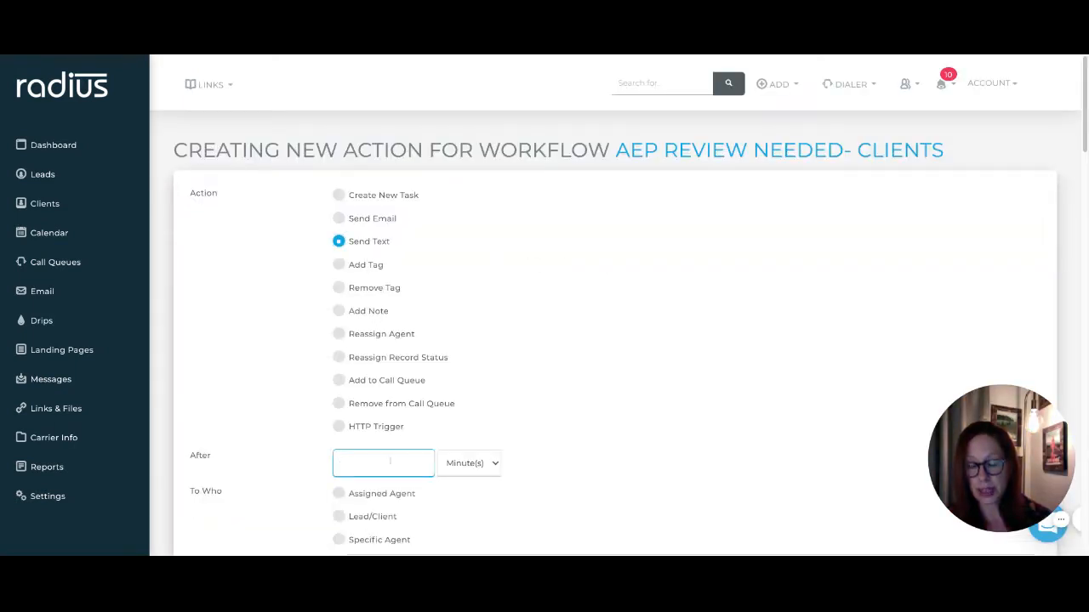
pyautogui.write('20')
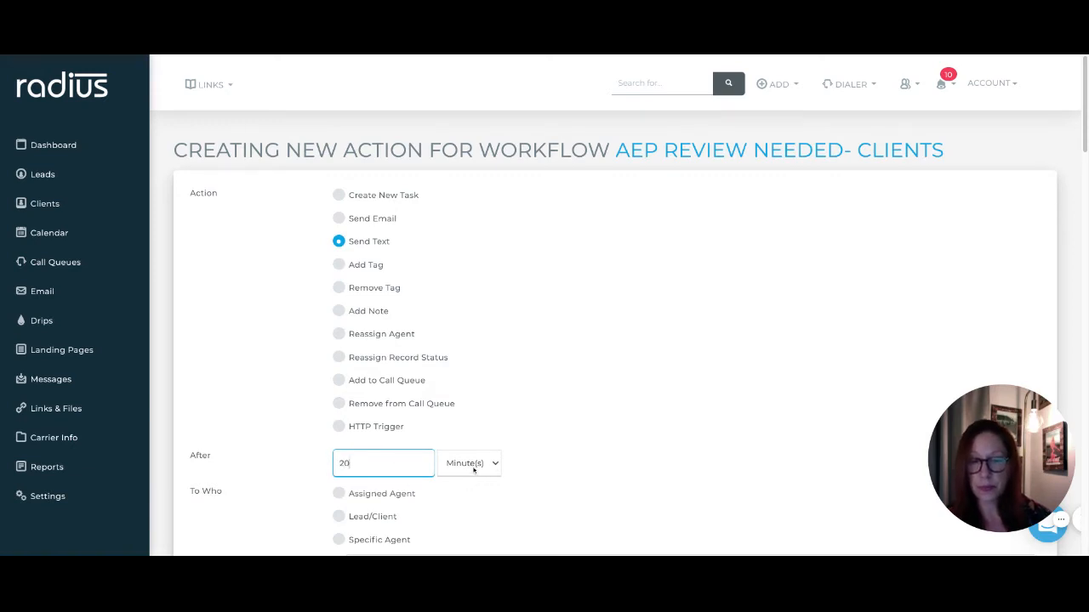
pyautogui.click(473, 470)
pyautogui.click(470, 490)
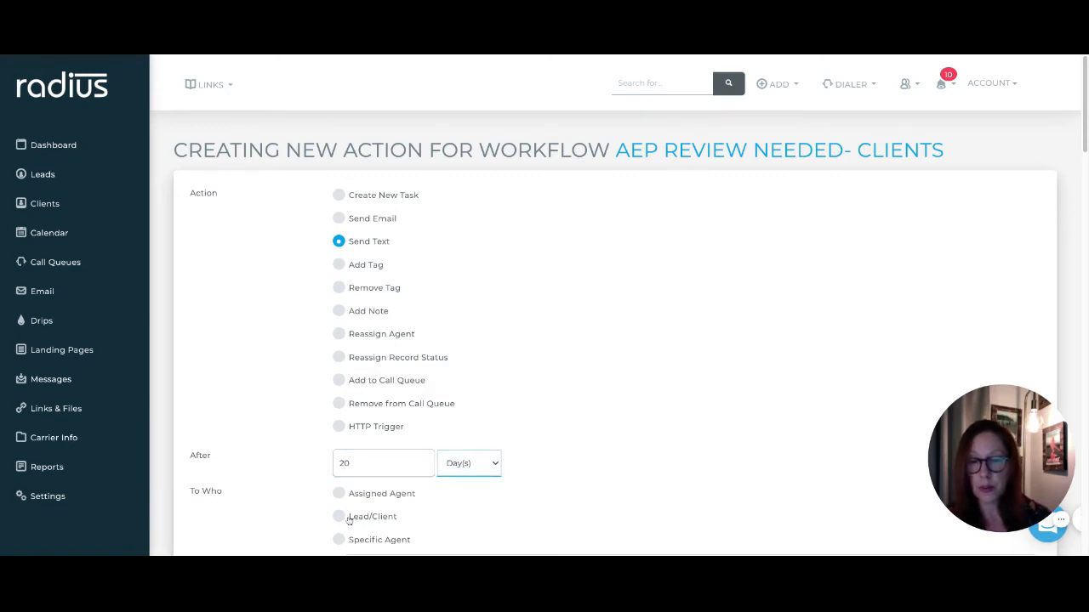
pyautogui.click(340, 517)
# Begin the text message with "Hi" followed by the lead first name snippet #FIRSTNAME#.
pyautogui.moveTo(1083, 147); pyautogui.dragTo(1082, 239)
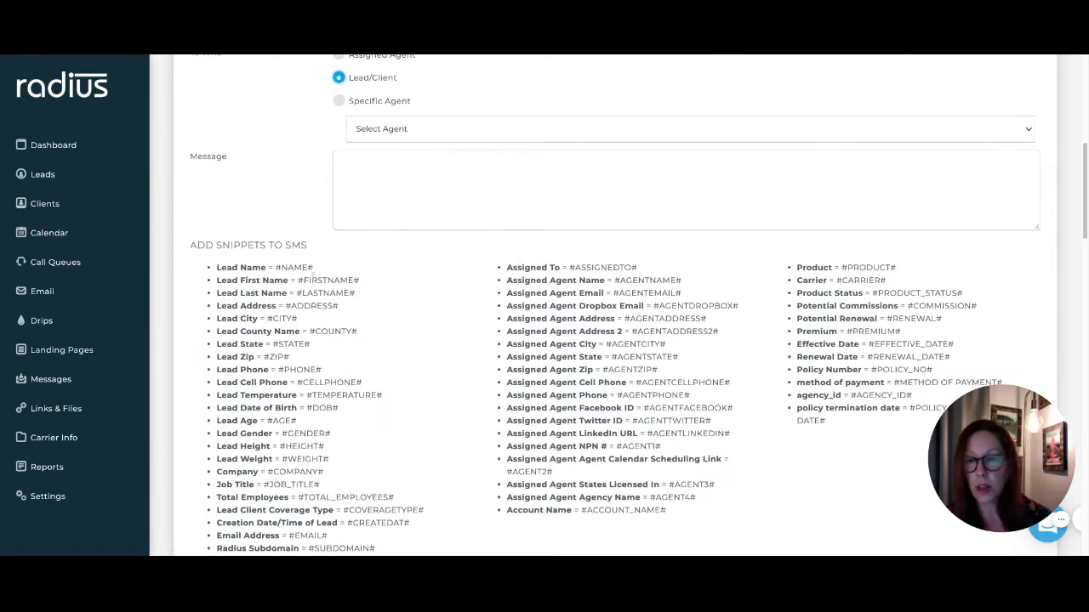
pyautogui.moveTo(298, 279); pyautogui.dragTo(359, 281)
pyautogui.hotkey('ctrl', 'c')
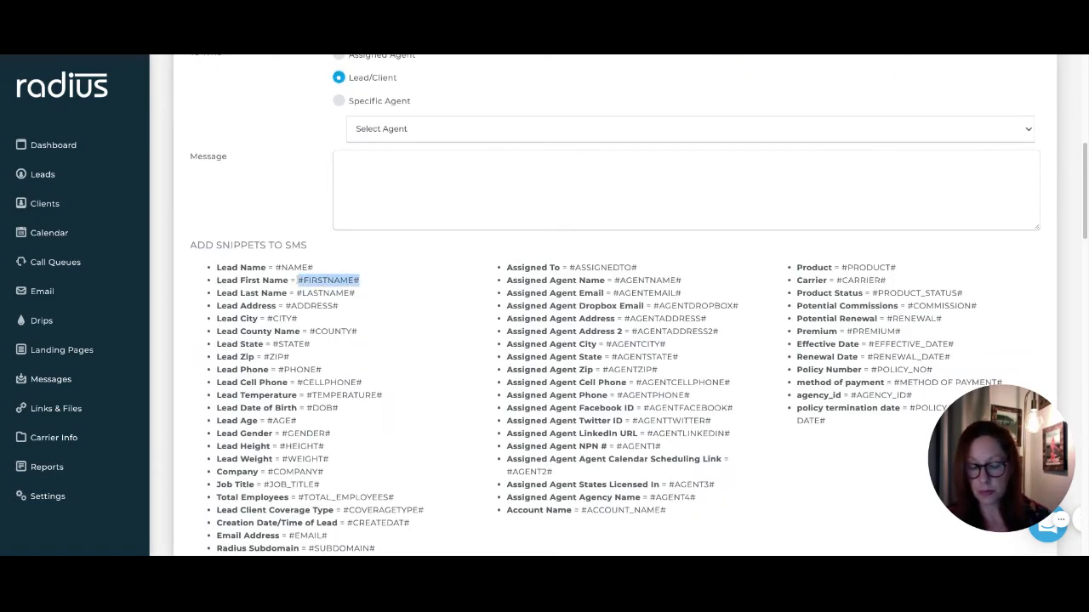
pyautogui.click(363, 199)
pyautogui.write('Hi')
pyautogui.hotkey('ctrl', 'v')
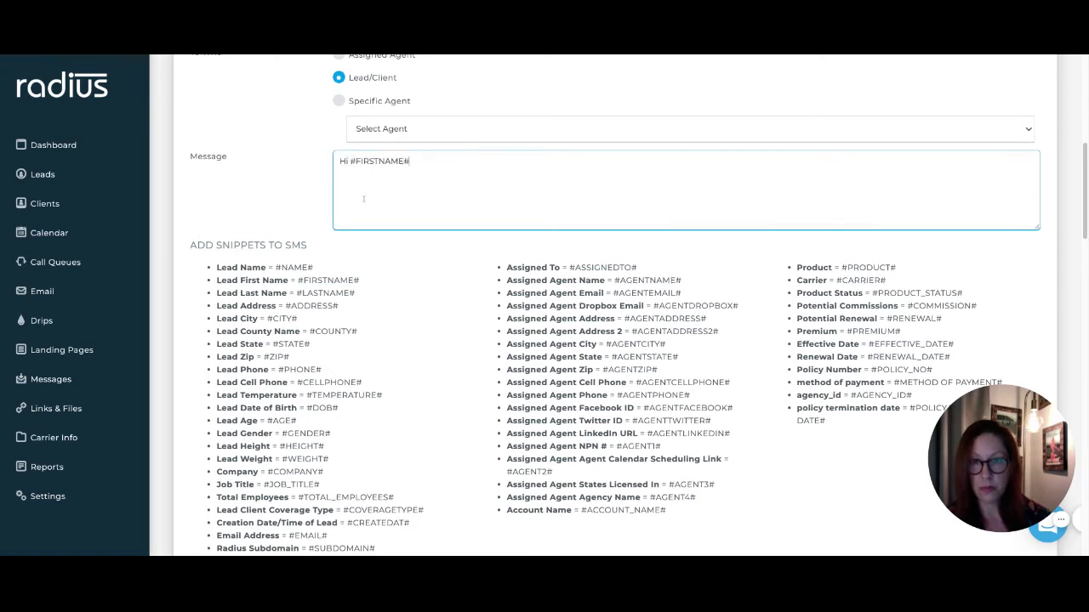
# Continue the text message with "I want to make sure you saw my email about scheduling a review for your 2022 options".
pyautogui.write('t to ma')
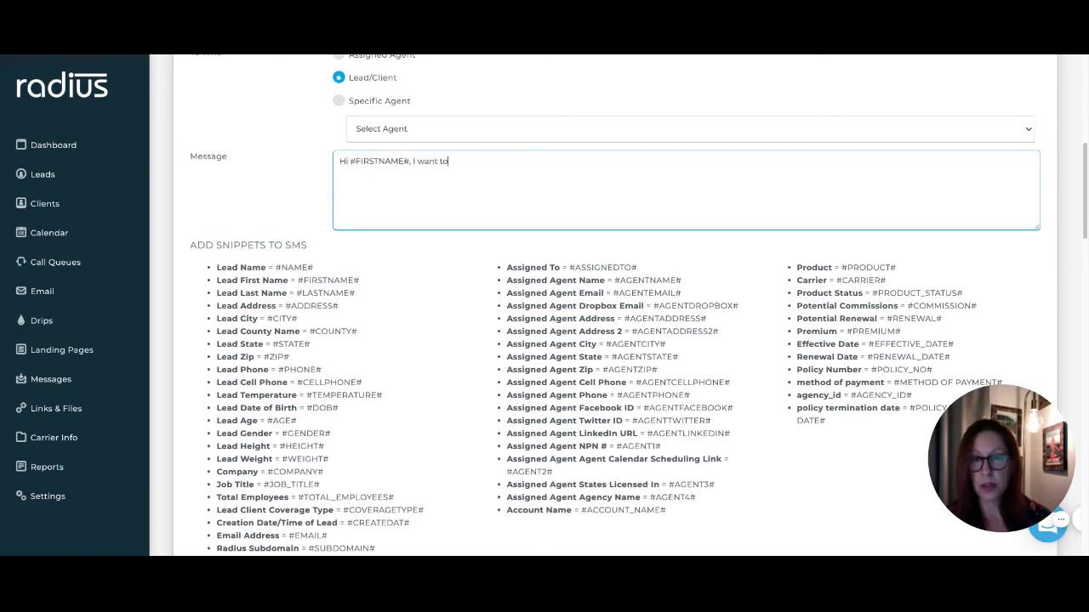
pyautogui.press('BackSpace')
pyautogui.press('BackSpace')
pyautogui.press('BackSpace')
pyautogui.write('make su')
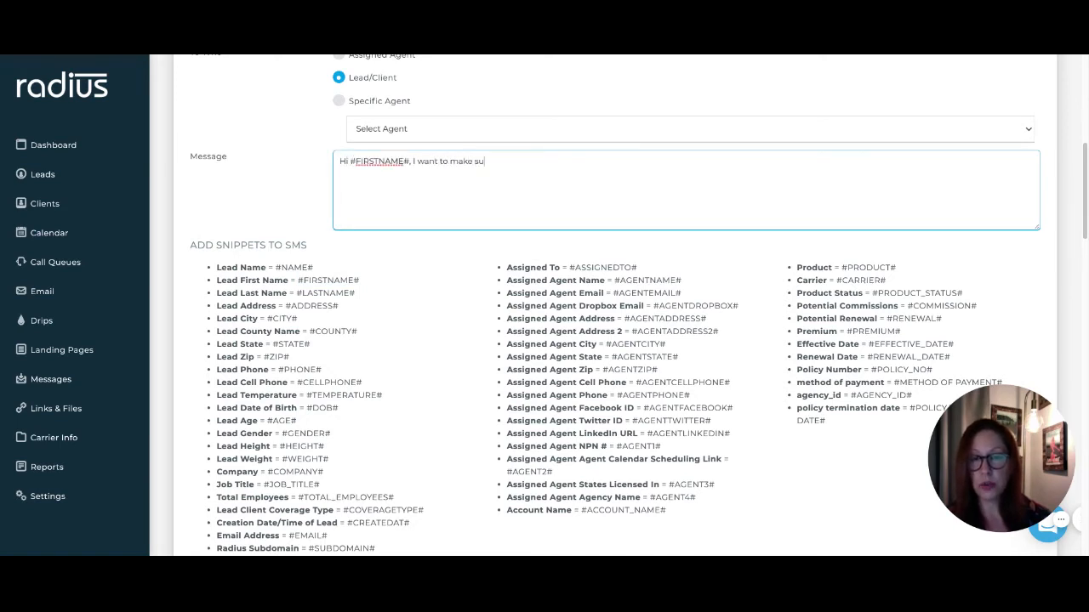
pyautogui.write('re you saw m')
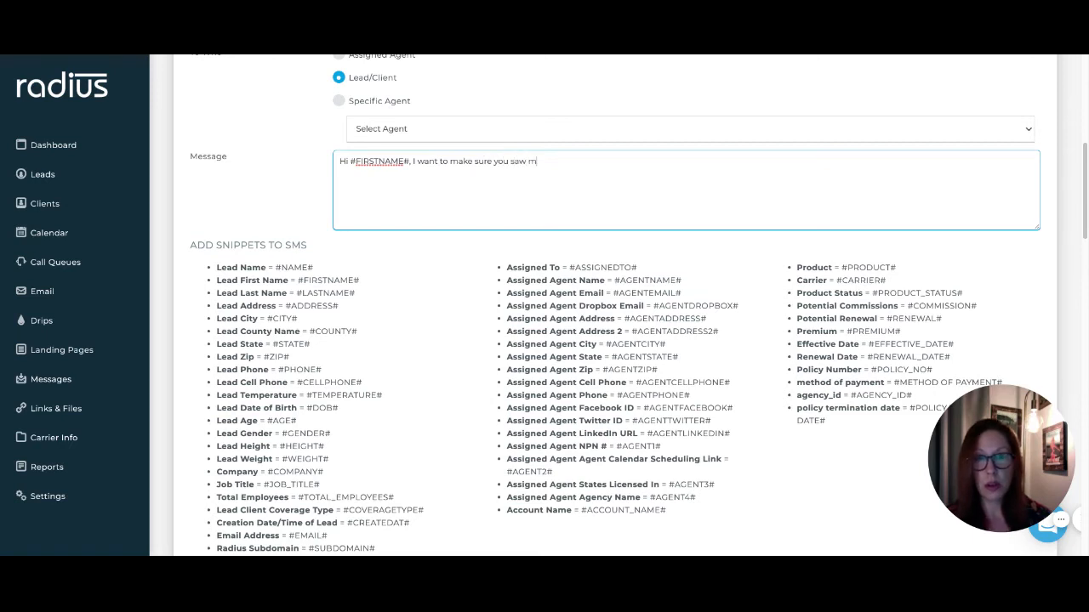
pyautogui.write('y email about ')
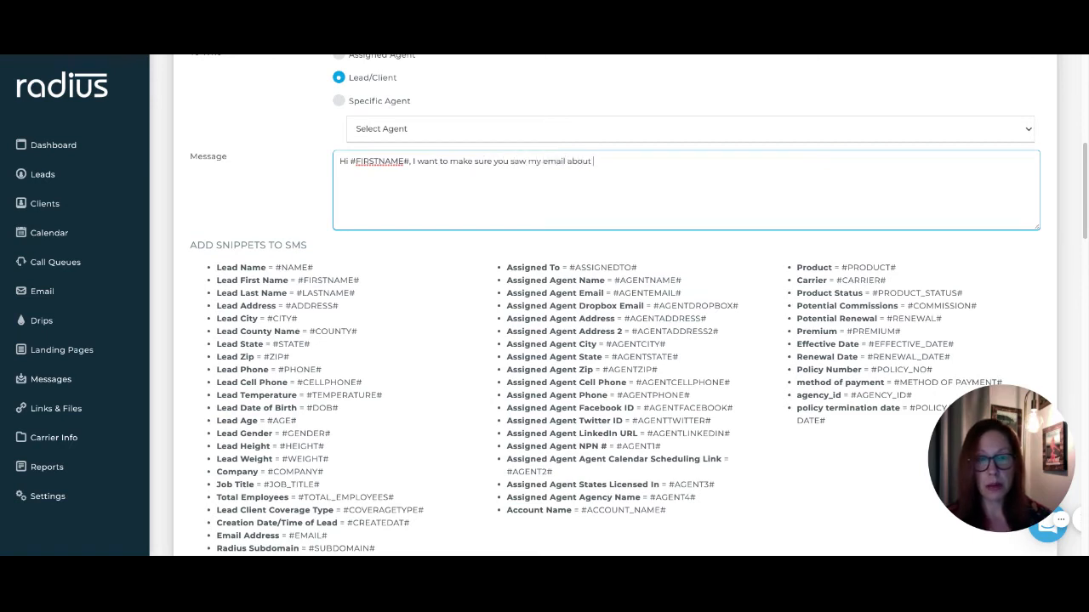
pyautogui.write('scheduling a review for yo')
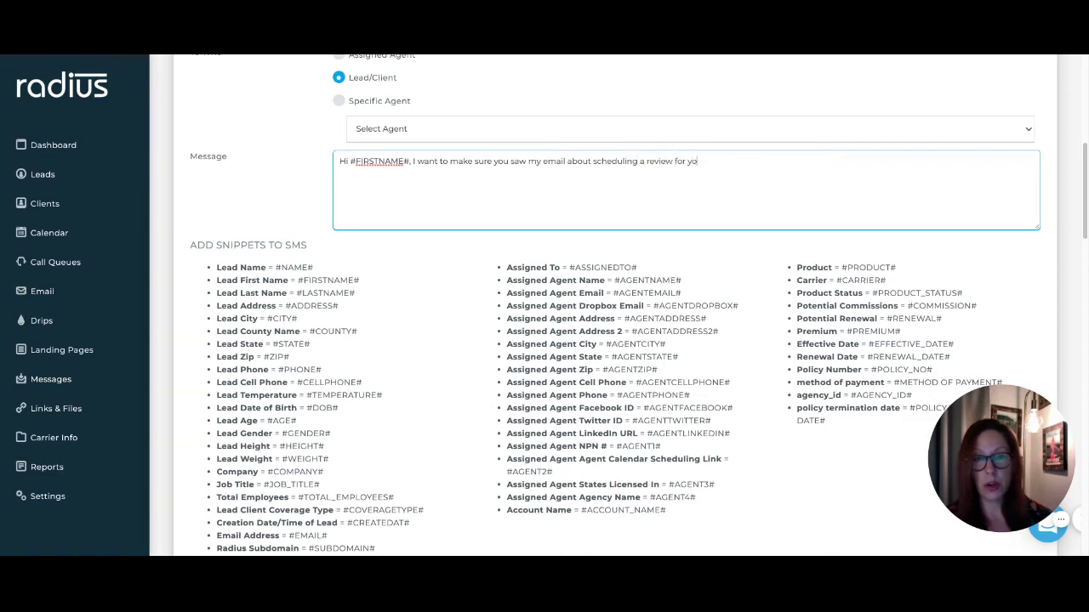
pyautogui.write('ur 2022 option')
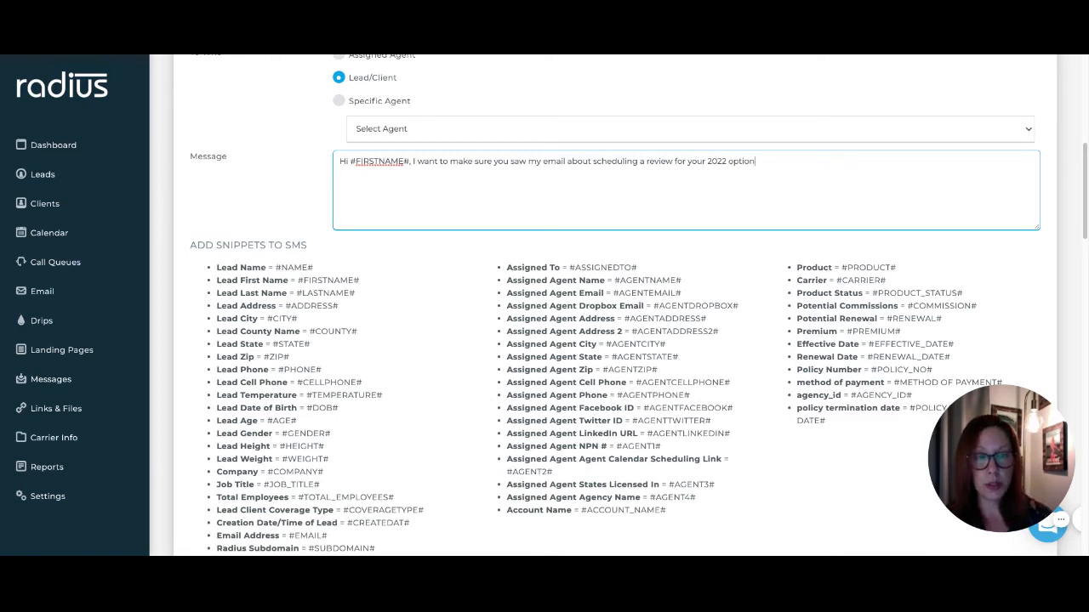
# Add "My calendar is here for you" to the message, followed by the assigned agent's calendar scheduling link snippet #AGENT2#.
pyautogui.write('s. My c')
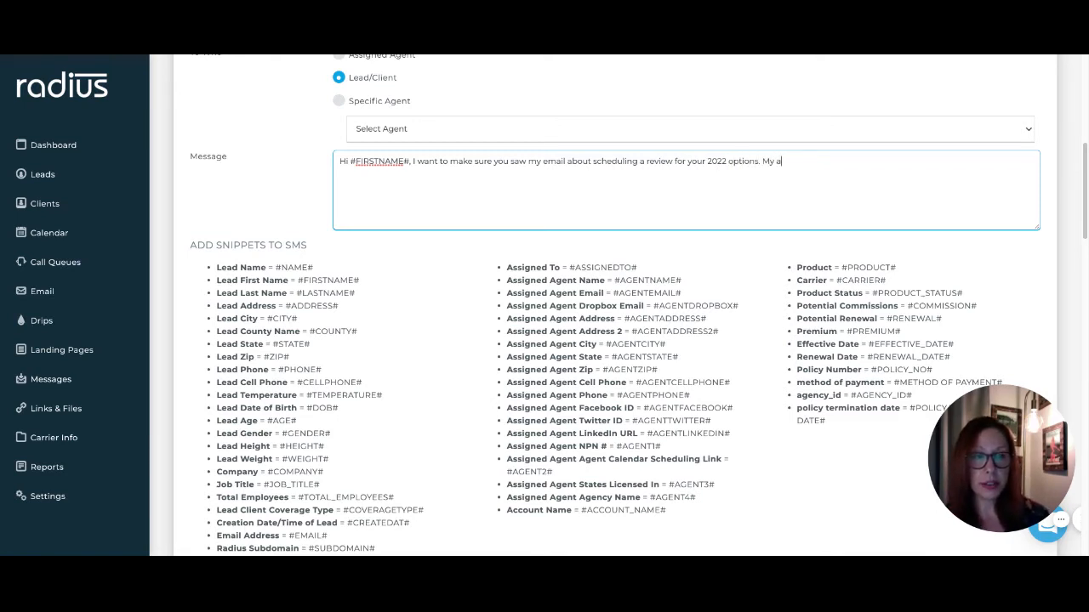
pyautogui.write('alendar')
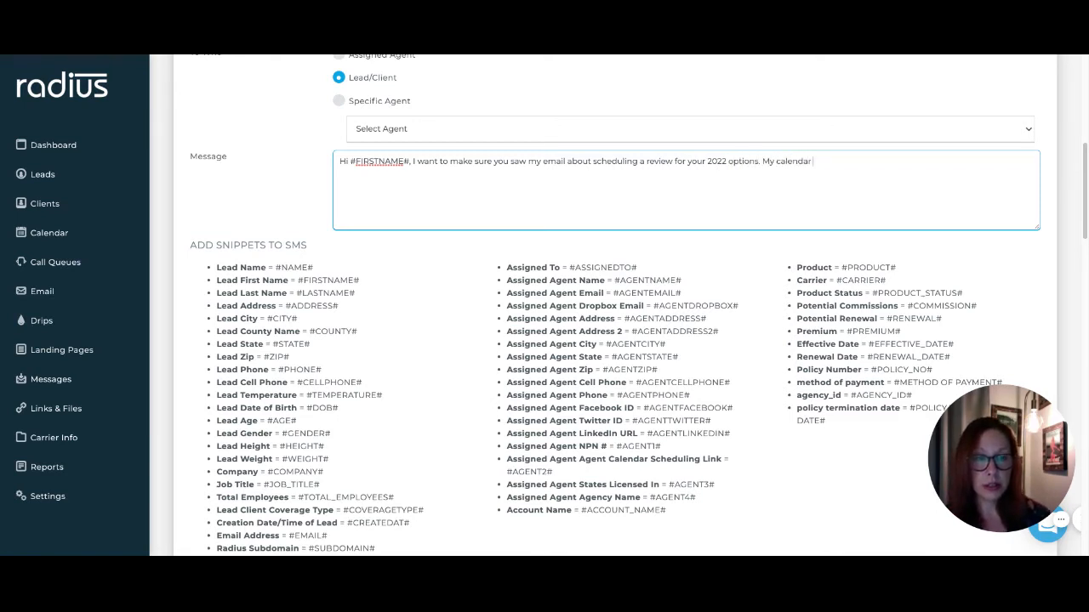
pyautogui.write(' is here for you')
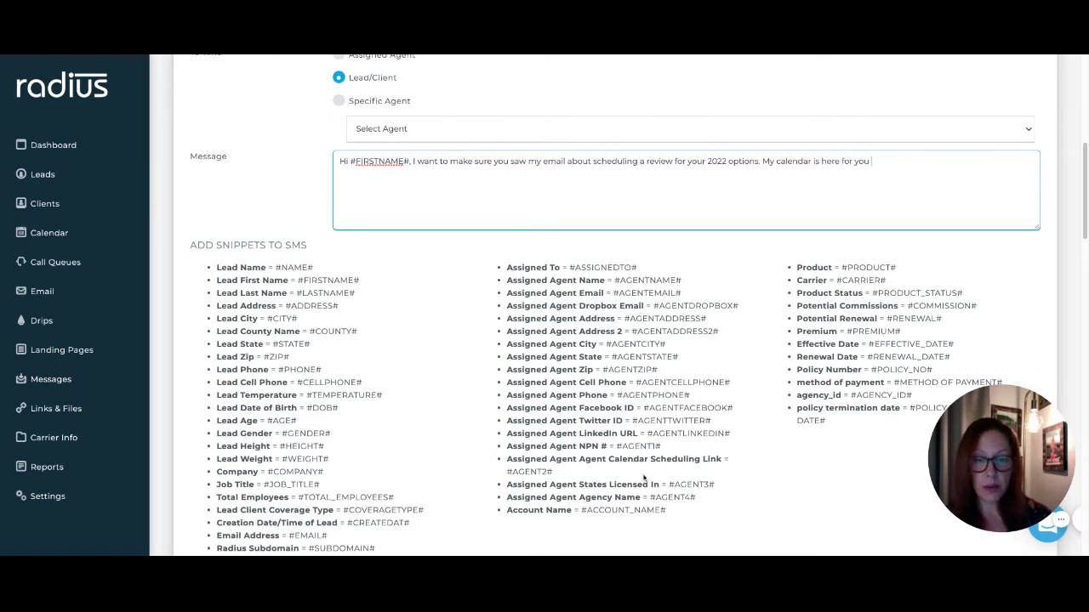
pyautogui.doubleClick(570, 474)
pyautogui.hotkey('ctrl', 'c')
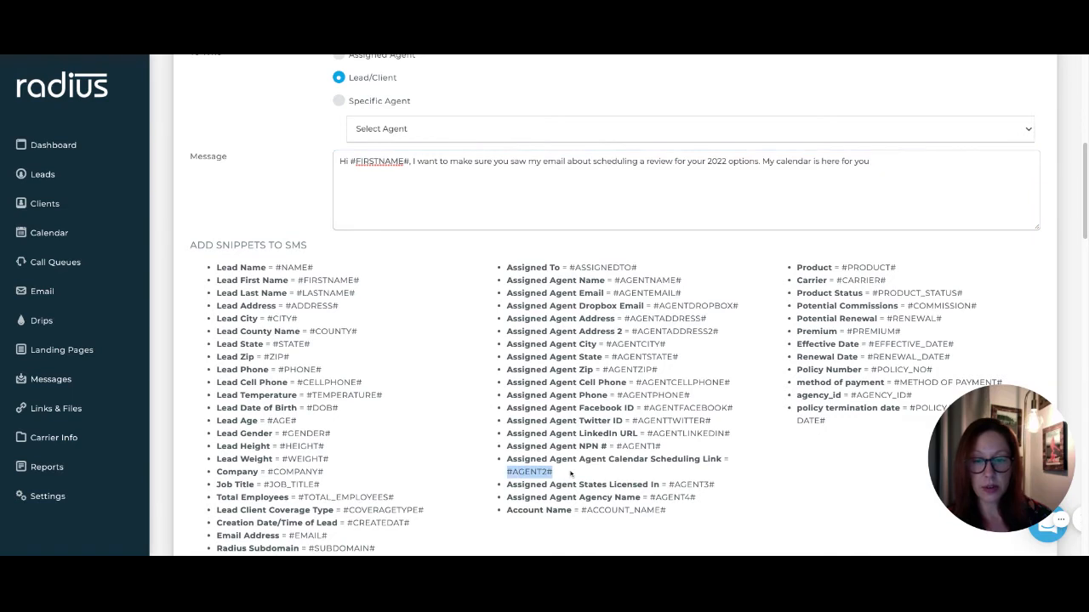
pyautogui.click(898, 162)
pyautogui.hotkey('ctrl', 'v')
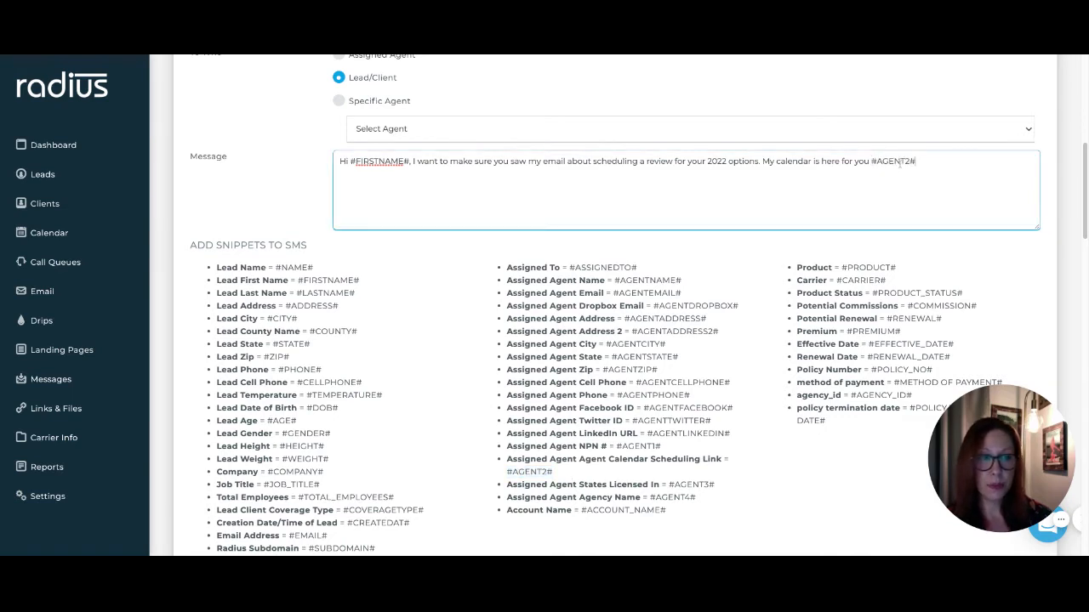
# Finish the message with "to choose from. See you soon!" and save the Send Text action.
pyautogui.write('to choose ')
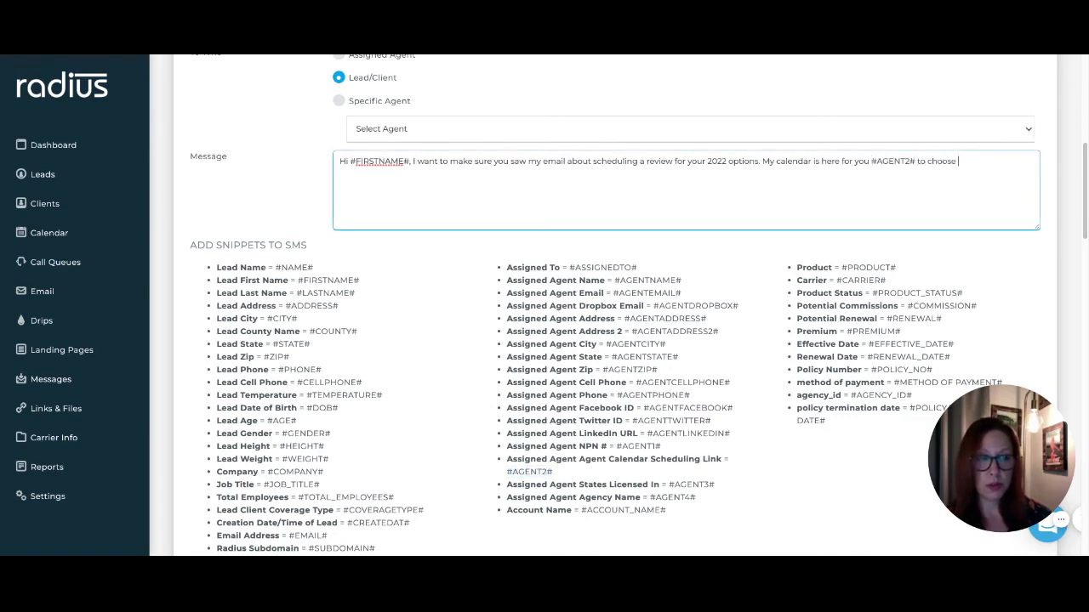
pyautogui.write('from. See you soon!')
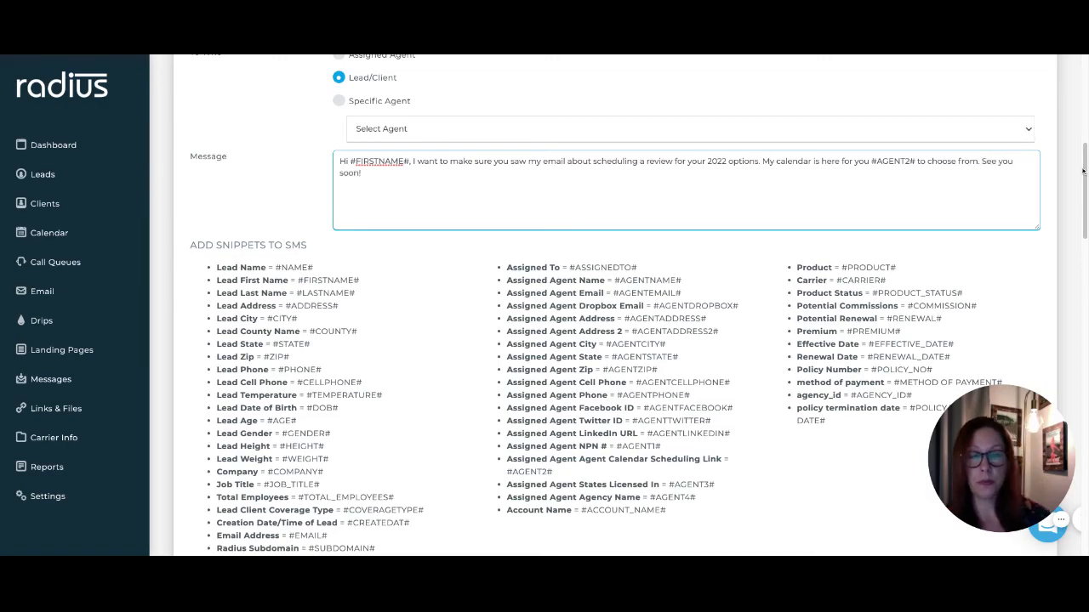
pyautogui.moveTo(1084, 180); pyautogui.dragTo(1084, 191)
pyautogui.scroll(-16, 1083, 192)
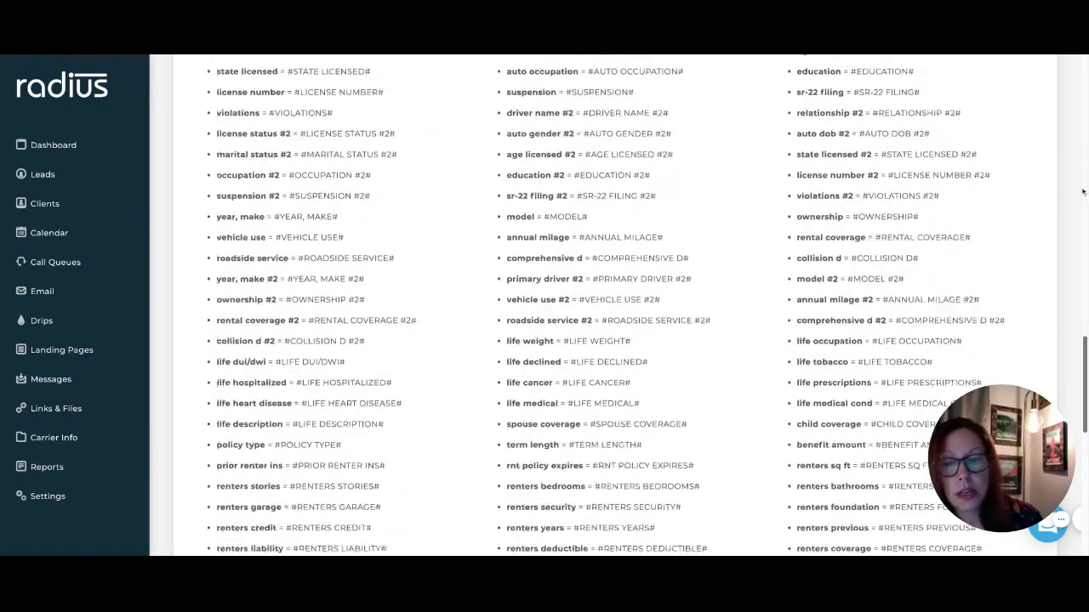
pyautogui.click(256, 392)
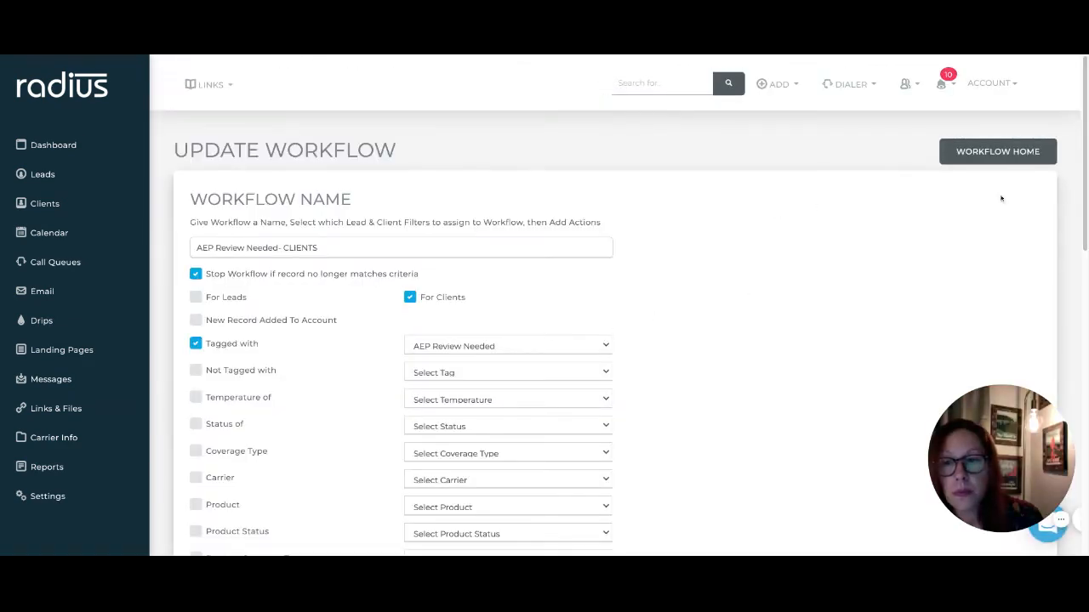
# Add and save a workflow action that removes clients from the "AEP- Client Check Ins" call queue after 93 days.
pyautogui.scroll(-10, 1084, 200)
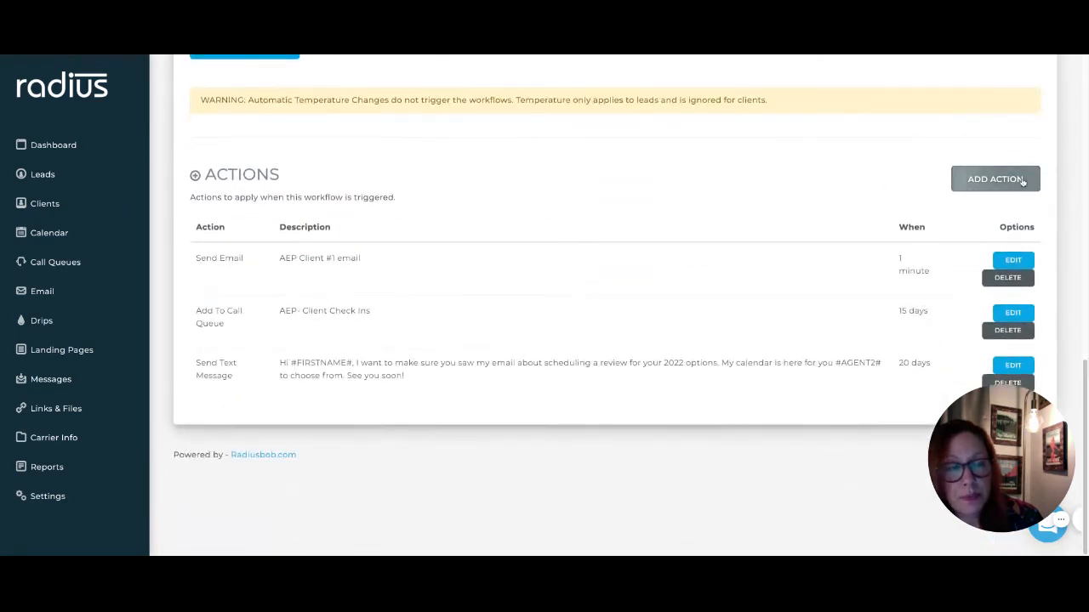
pyautogui.click(1017, 184)
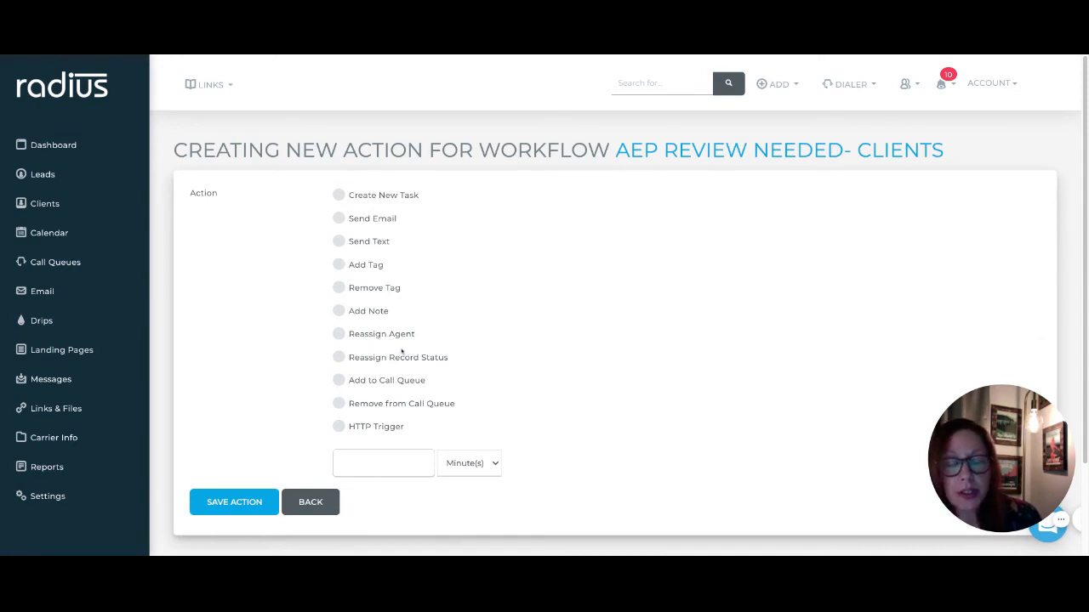
pyautogui.click(338, 403)
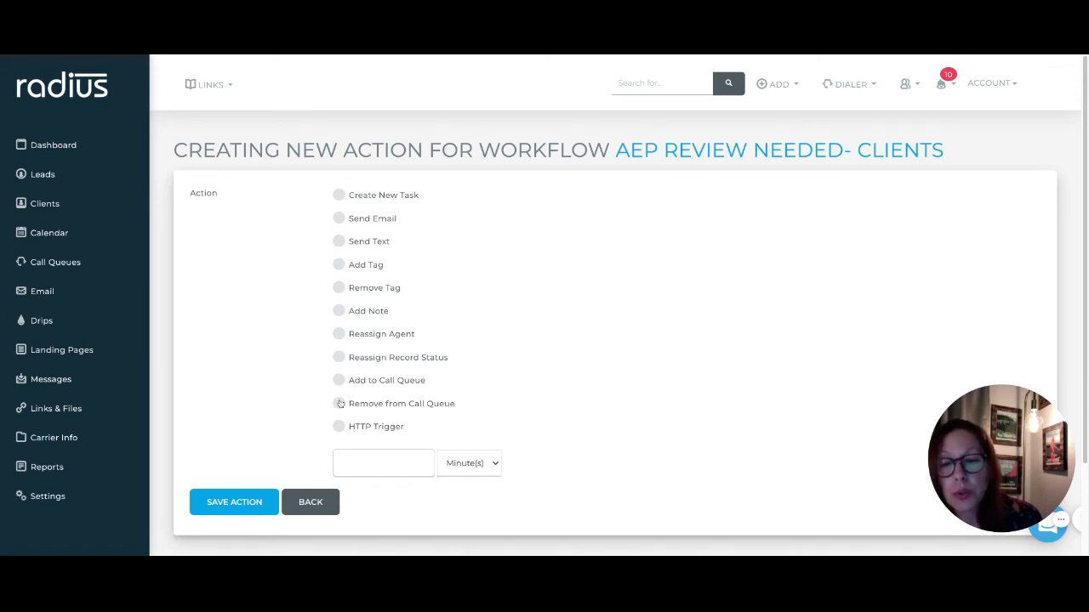
pyautogui.click(351, 470)
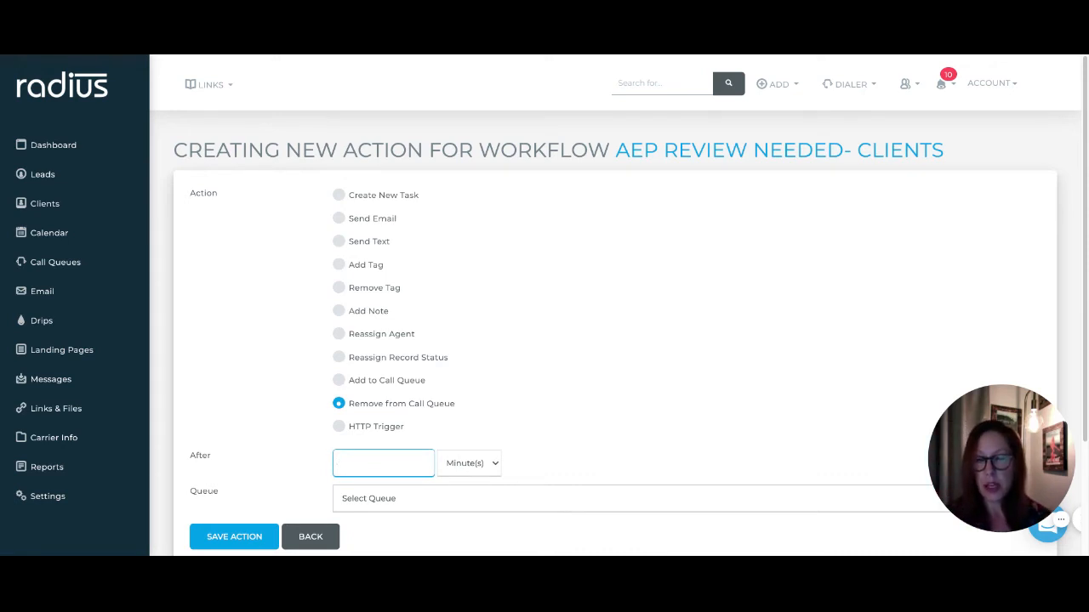
pyautogui.write('9')
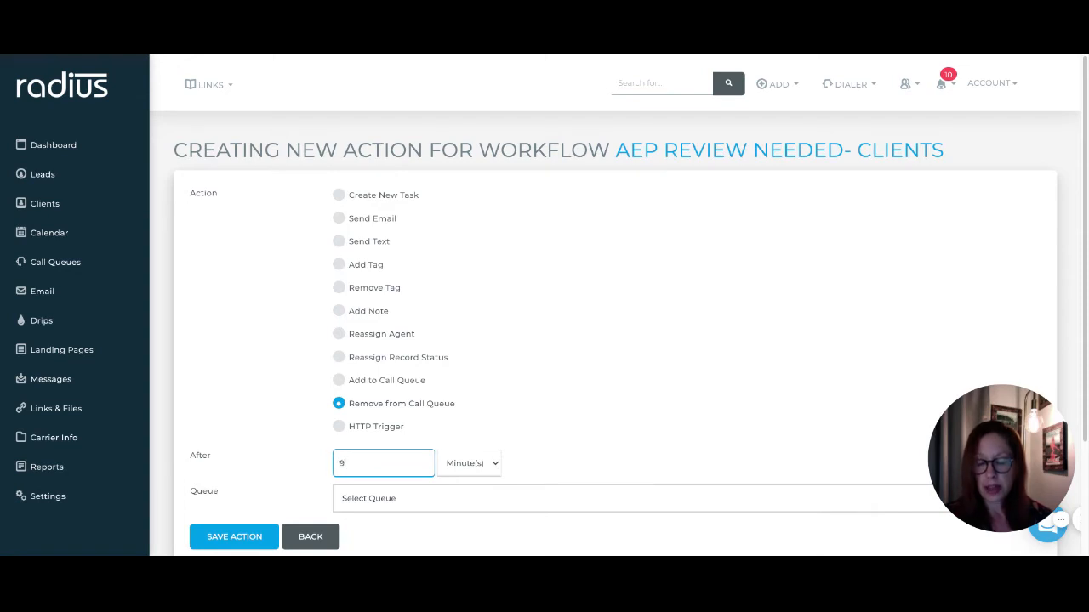
pyautogui.write('3')
pyautogui.click(463, 468)
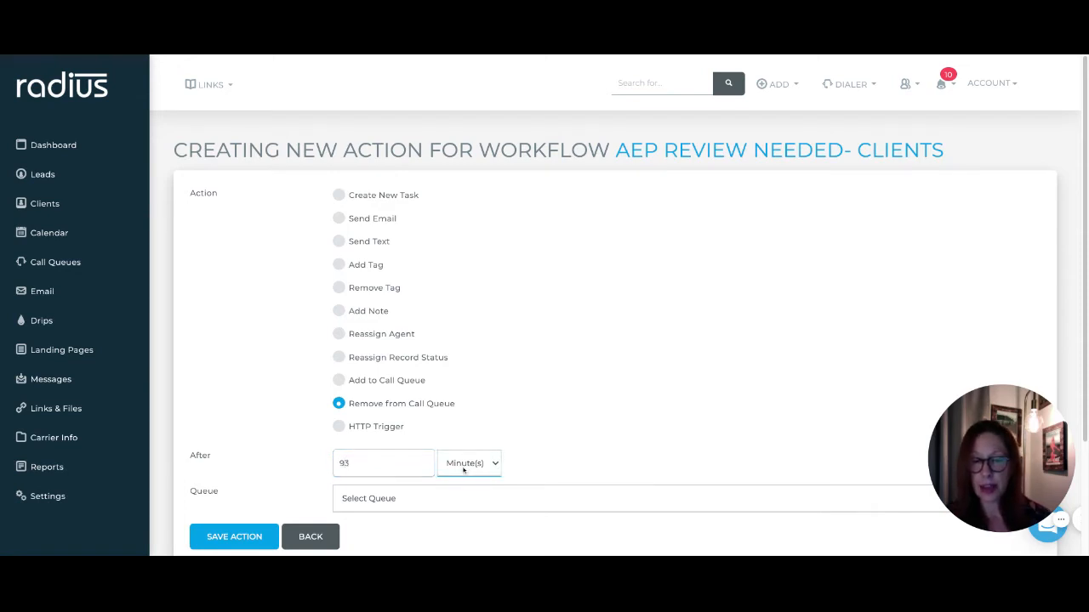
pyautogui.click(443, 502)
pyautogui.click(443, 503)
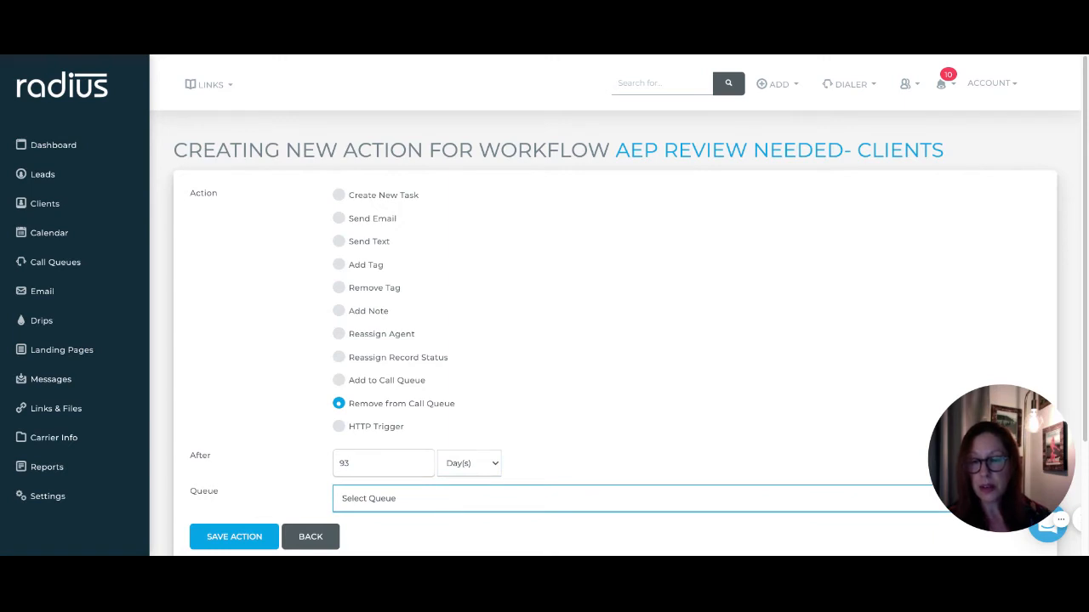
pyautogui.click(340, 524)
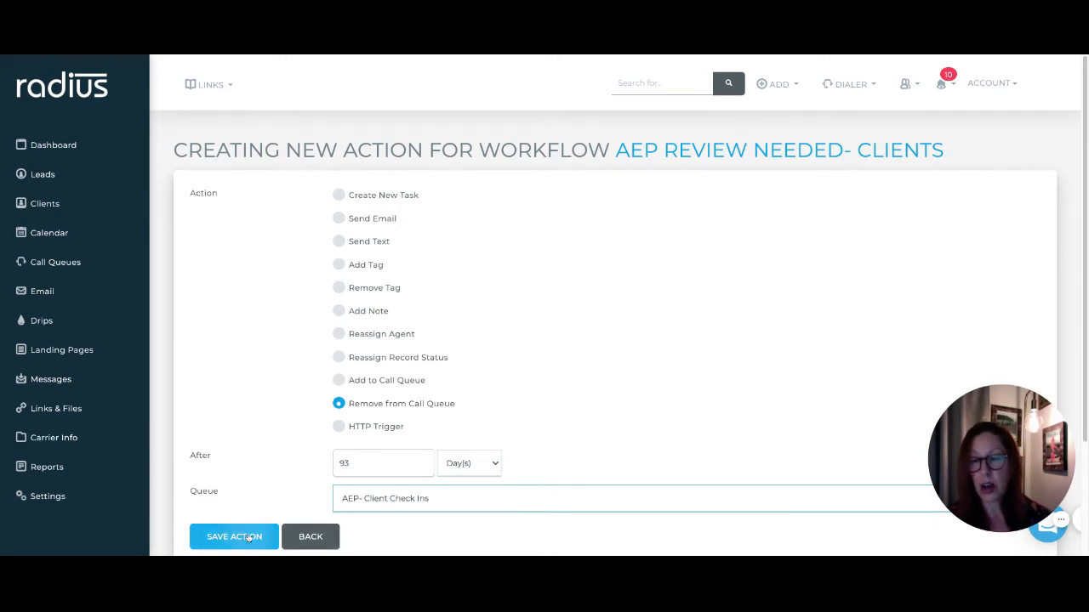
pyautogui.click(256, 537)
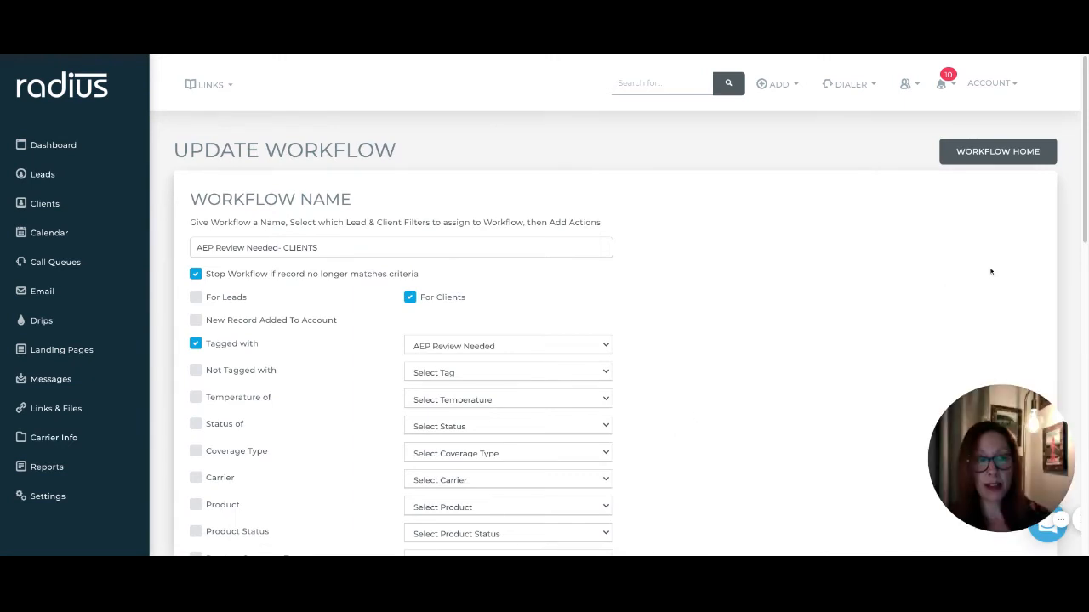
# Add and save a Remove Tag action that takes the "AEP Review Needed" tag off clients after 94 days.
pyautogui.scroll(-10, 1083, 228)
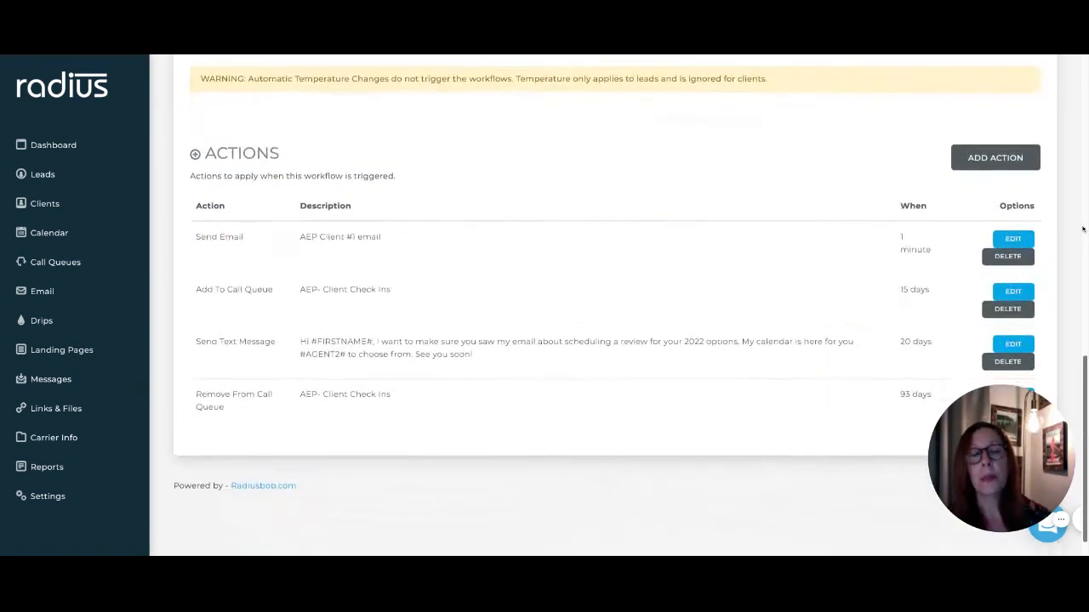
pyautogui.click(995, 160)
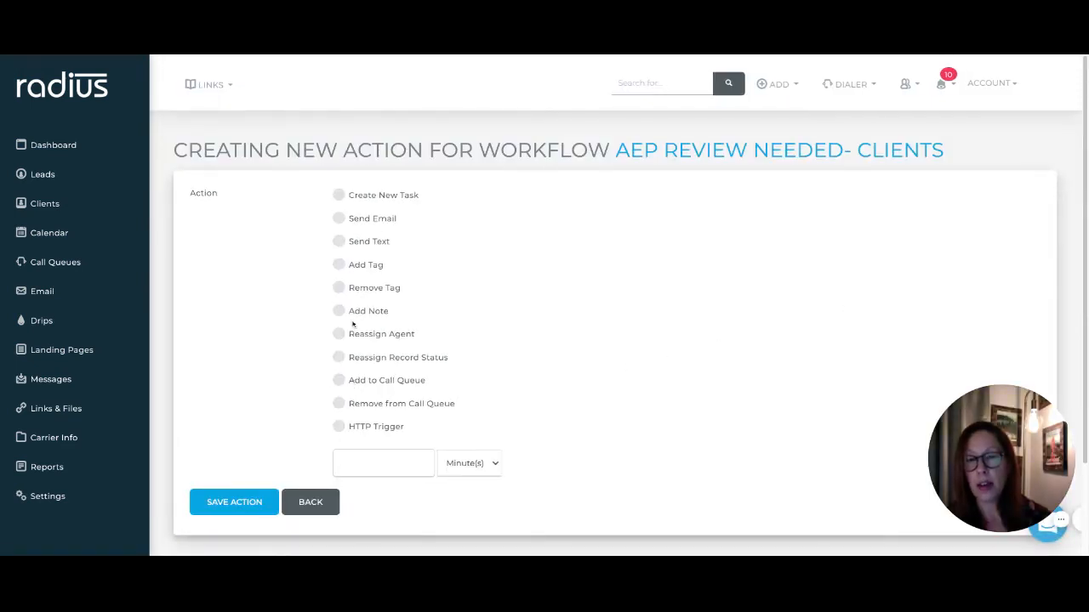
pyautogui.click(338, 288)
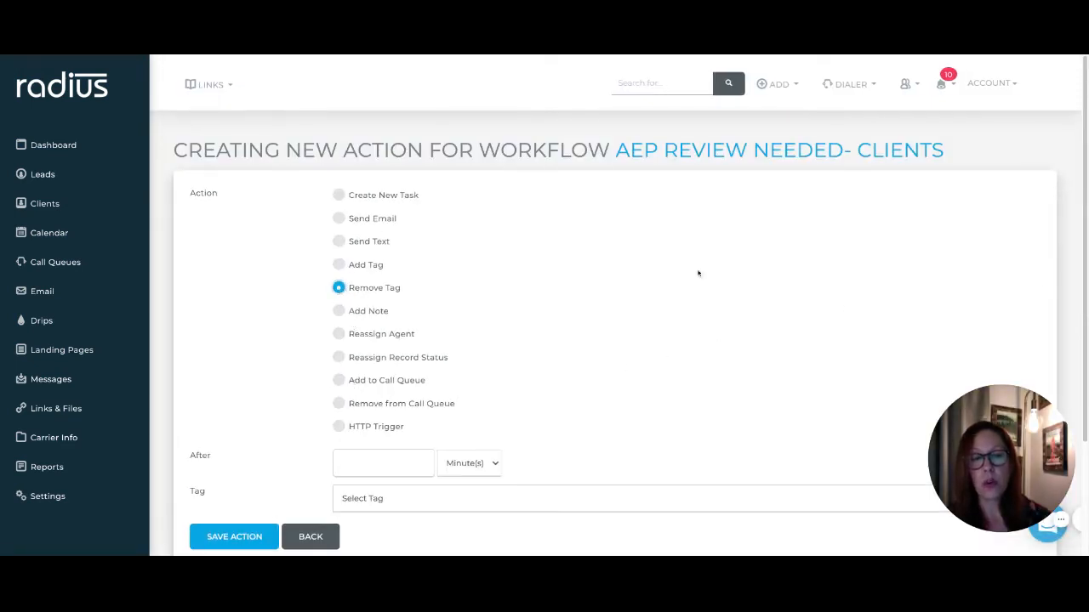
pyautogui.scroll(-3, 1040, 281)
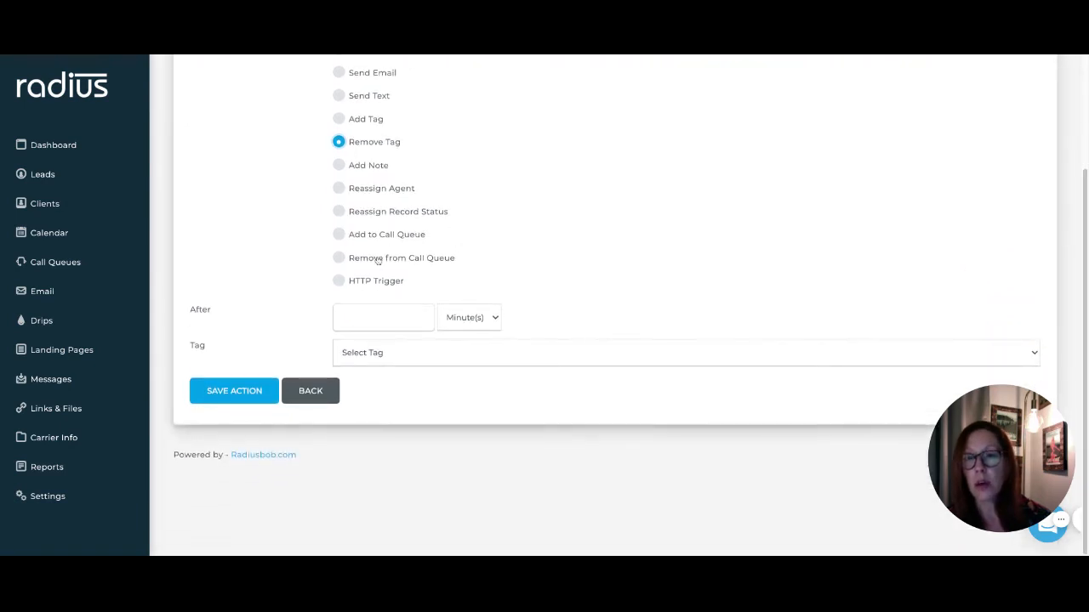
pyautogui.click(383, 317)
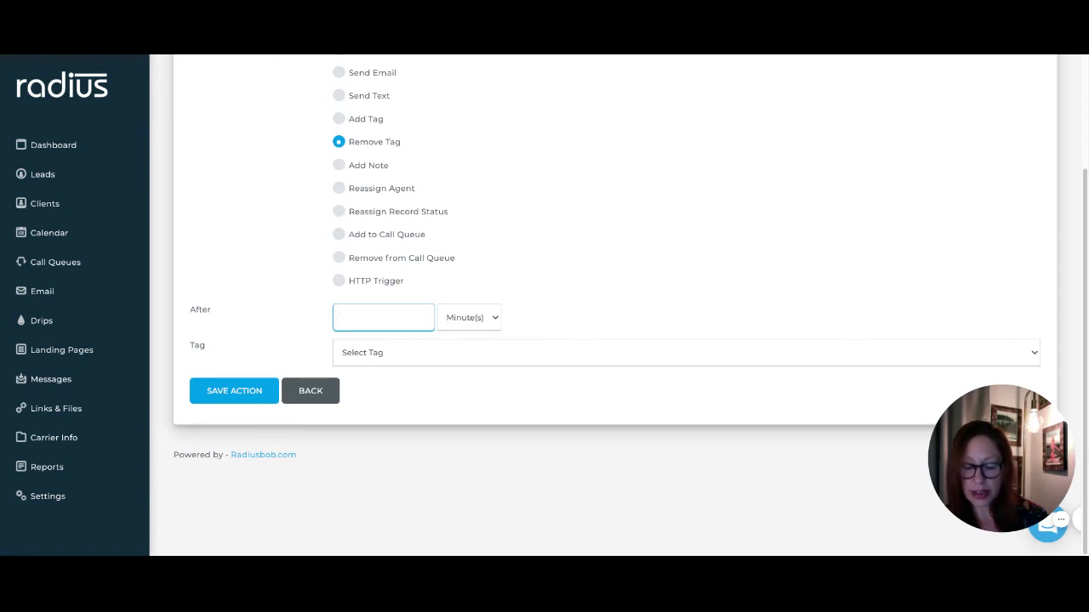
pyautogui.write('90')
pyautogui.press('BackSpace')
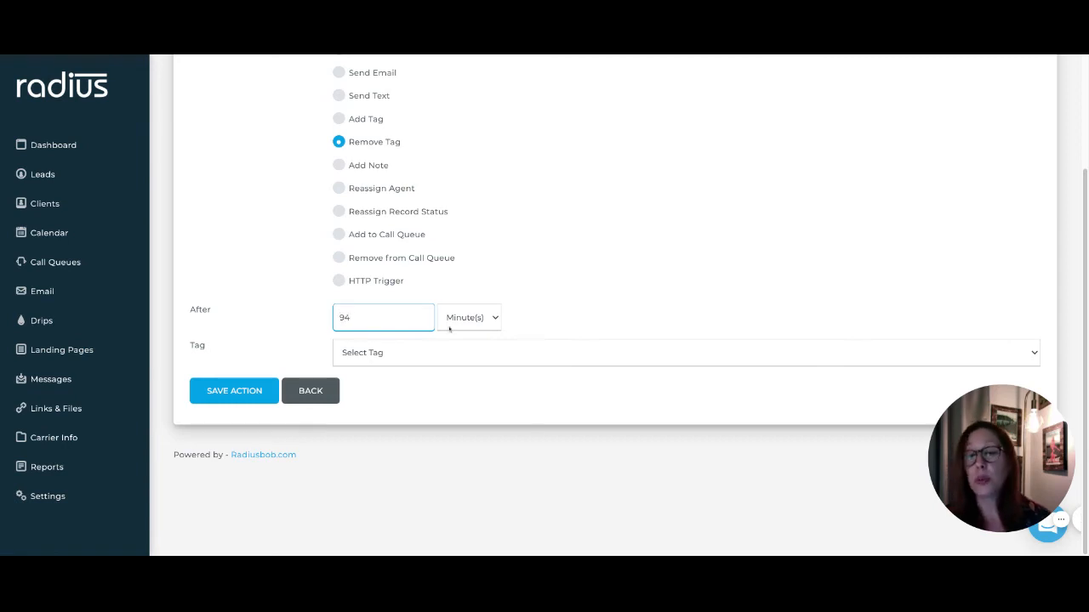
pyautogui.write('4')
pyautogui.click(466, 321)
pyautogui.click(435, 354)
pyautogui.click(434, 357)
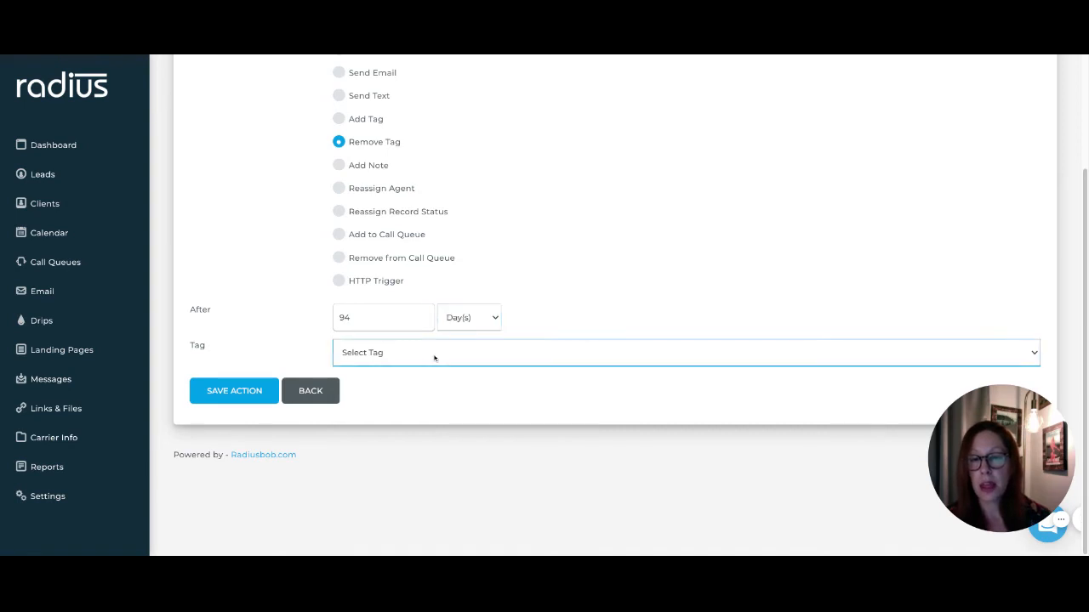
pyautogui.click(434, 357)
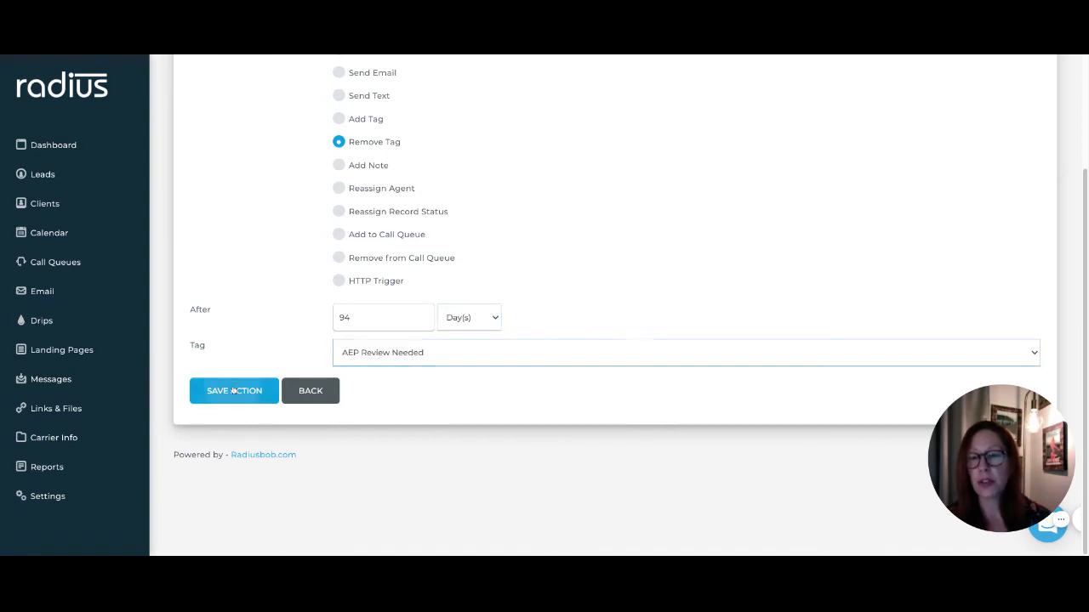
pyautogui.click(242, 389)
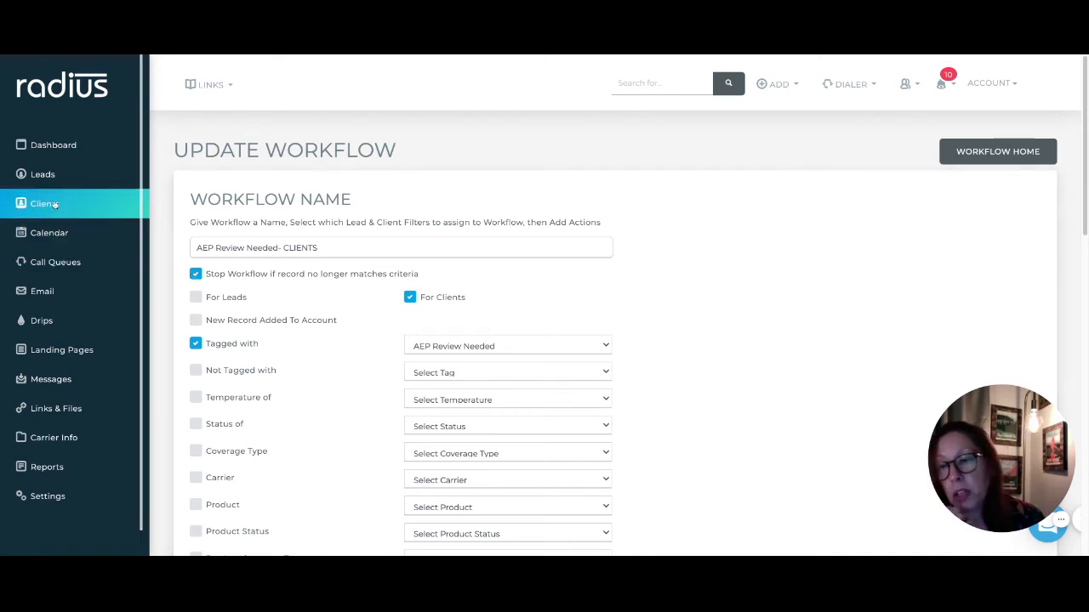
# Start a new calendar task described as "Reminder to tag people as AEP Review Needed for workflow".
pyautogui.click(88, 214)
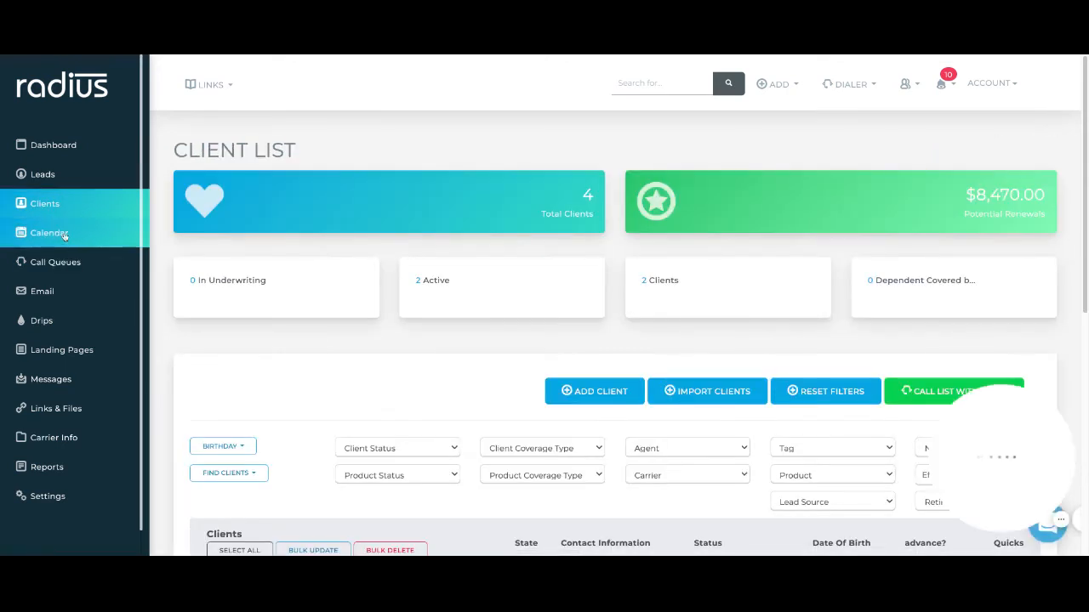
pyautogui.click(66, 235)
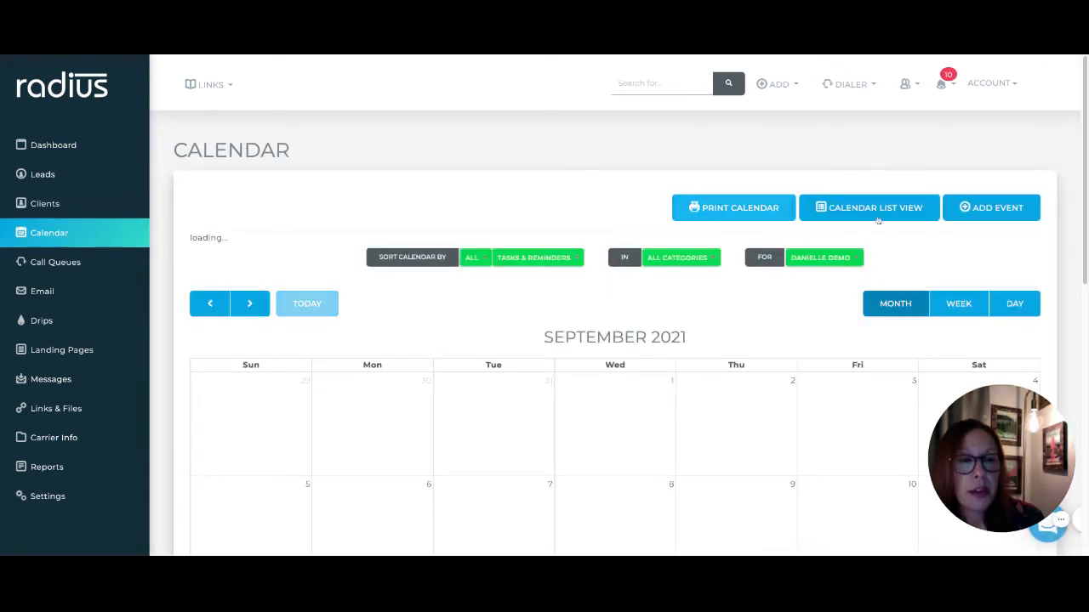
pyautogui.click(999, 208)
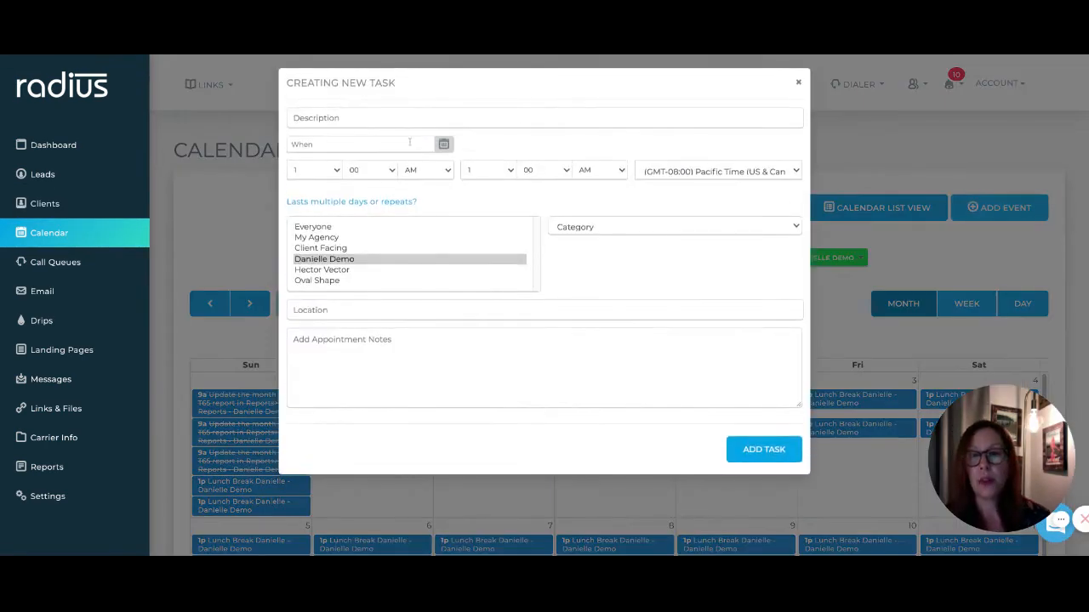
pyautogui.click(382, 115)
pyautogui.write('Reminder to ')
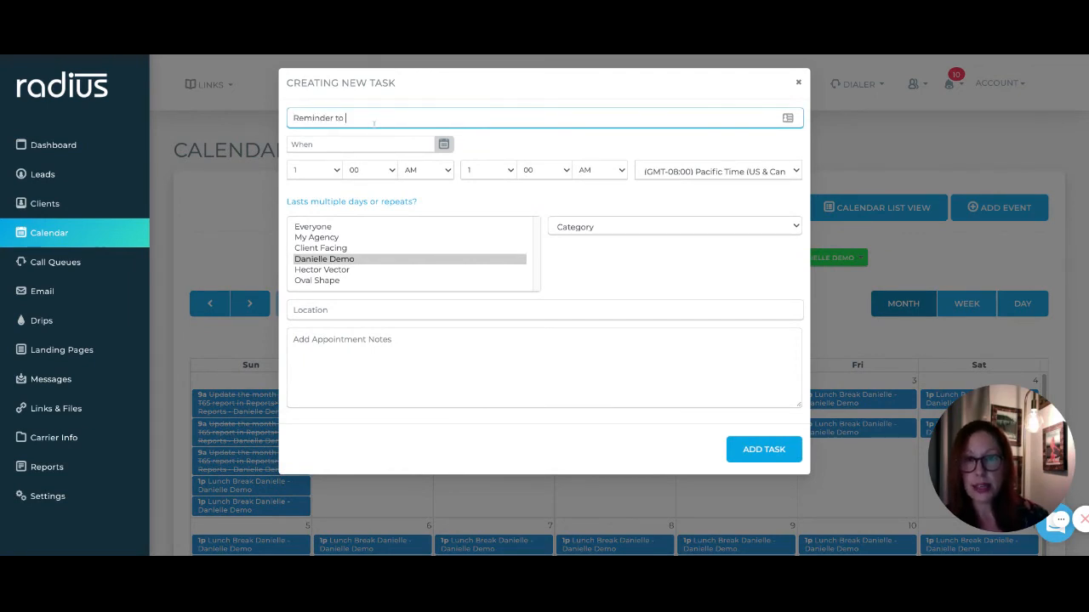
pyautogui.write('tag people as AEP Re')
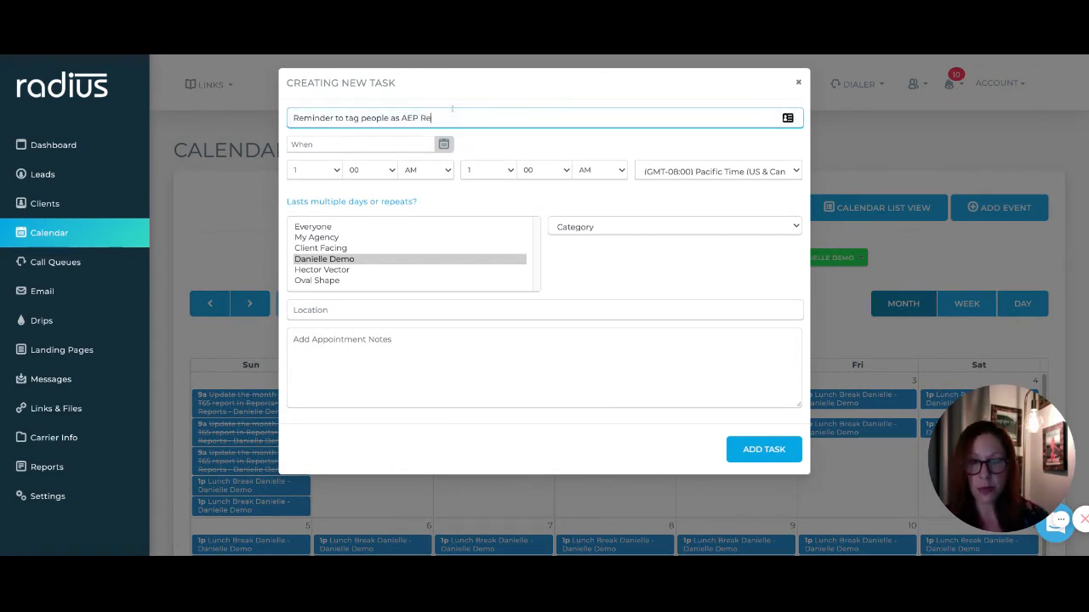
pyautogui.write('view Needed')
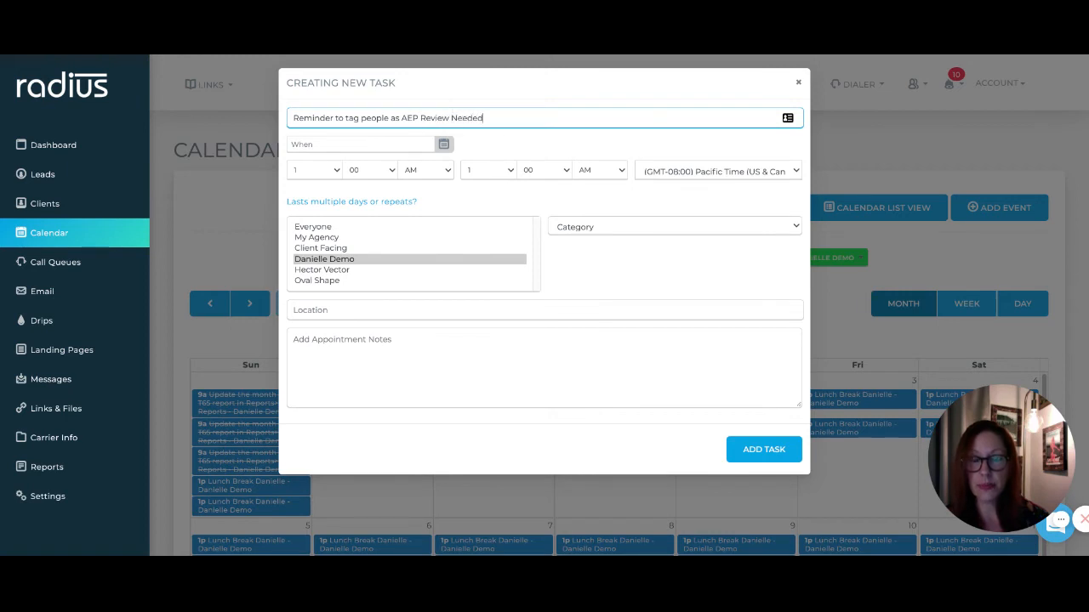
pyautogui.write(' for workflow')
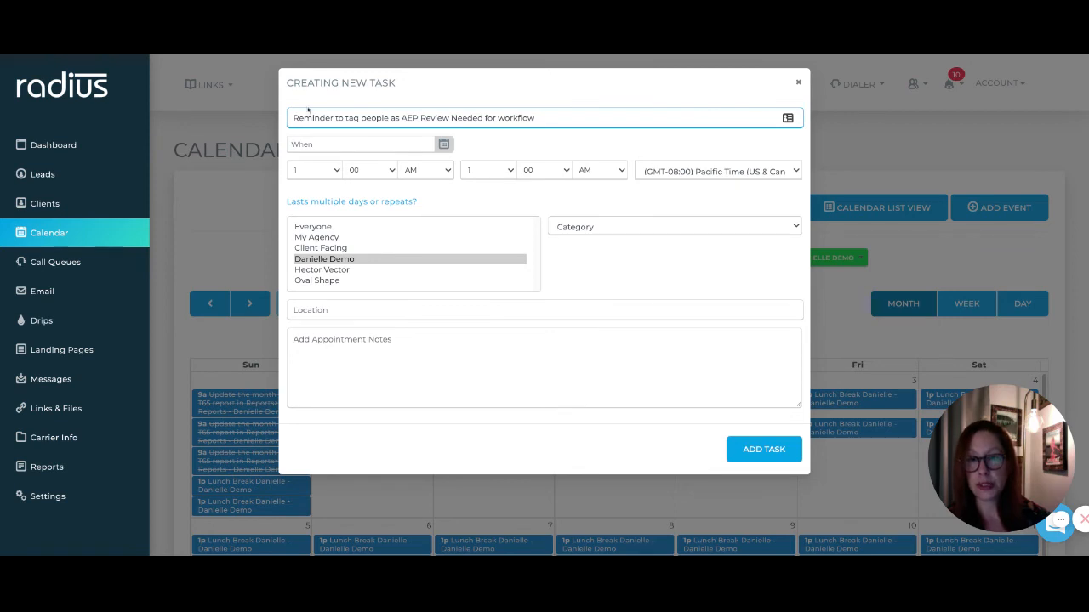
# Schedule the task for 10/01/2021 from 8:00 AM to 8:15 AM.
pyautogui.click(317, 145)
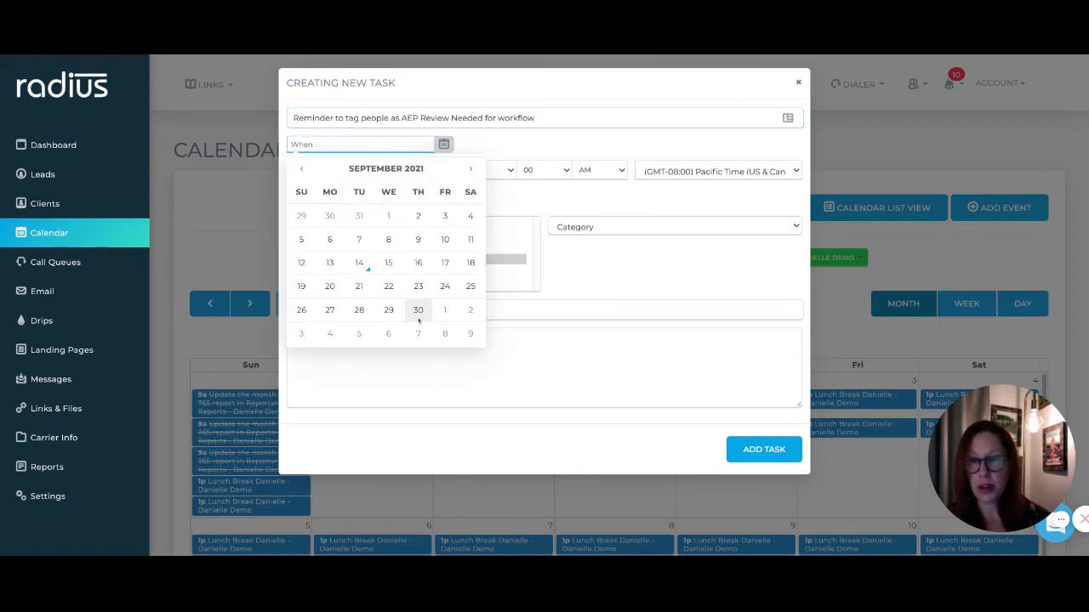
pyautogui.click(444, 310)
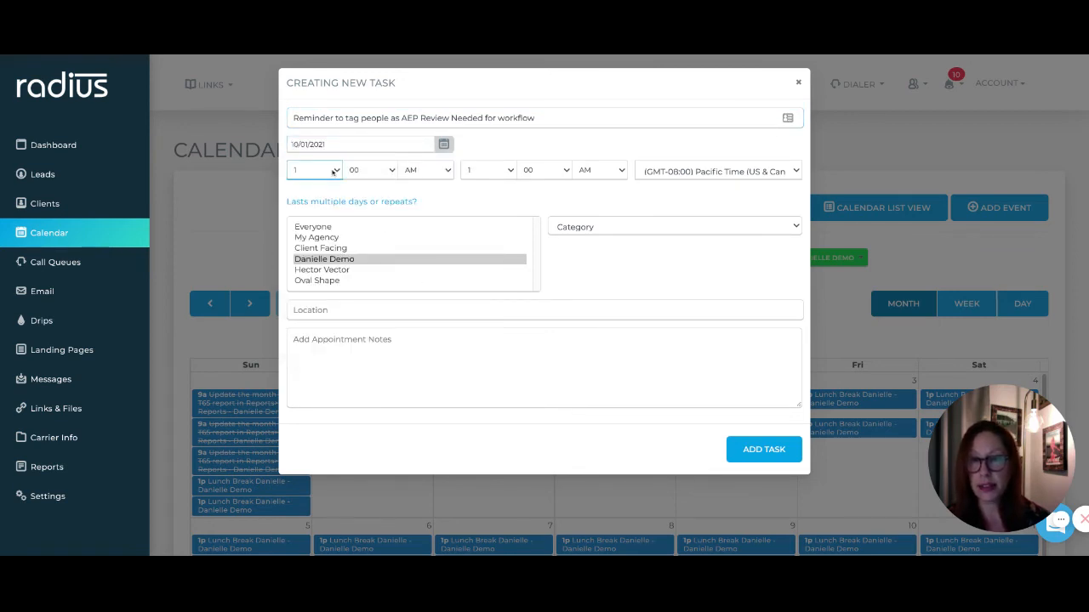
pyautogui.click(488, 170)
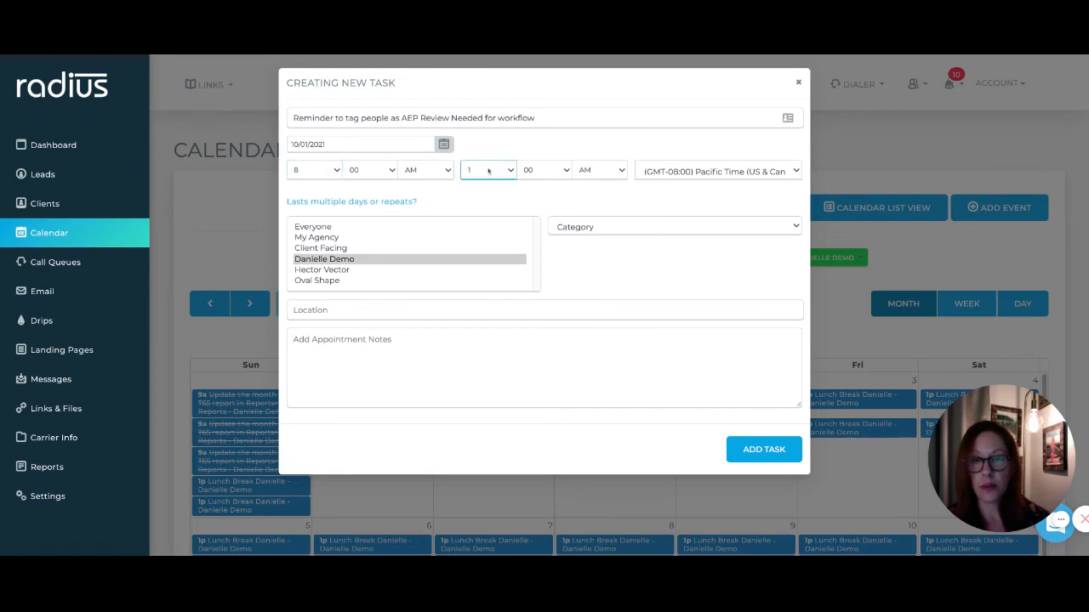
pyautogui.press('8')
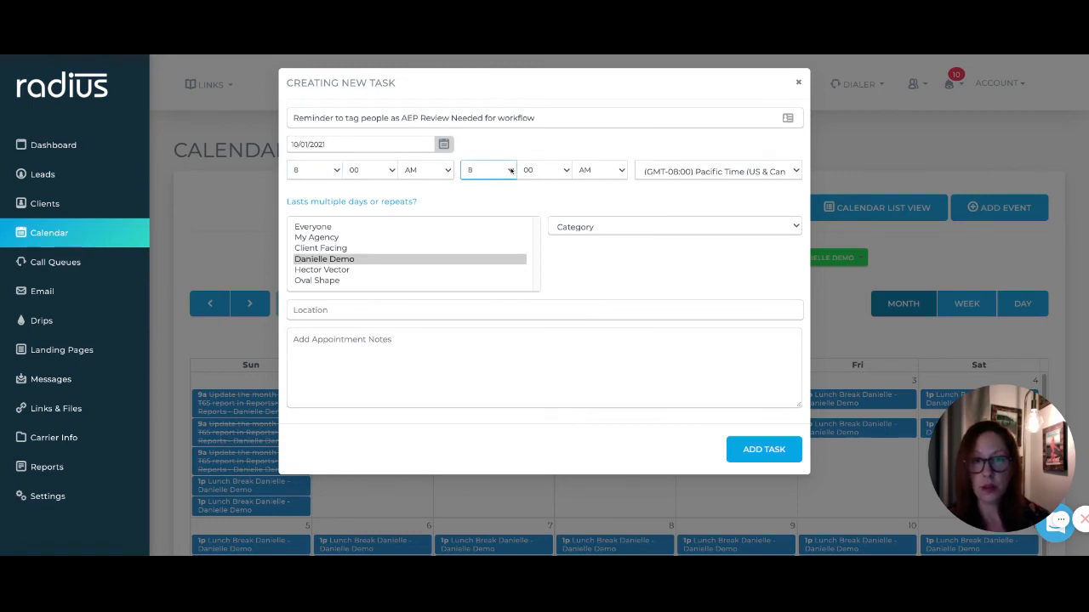
pyautogui.click(537, 174)
pyautogui.press('1')
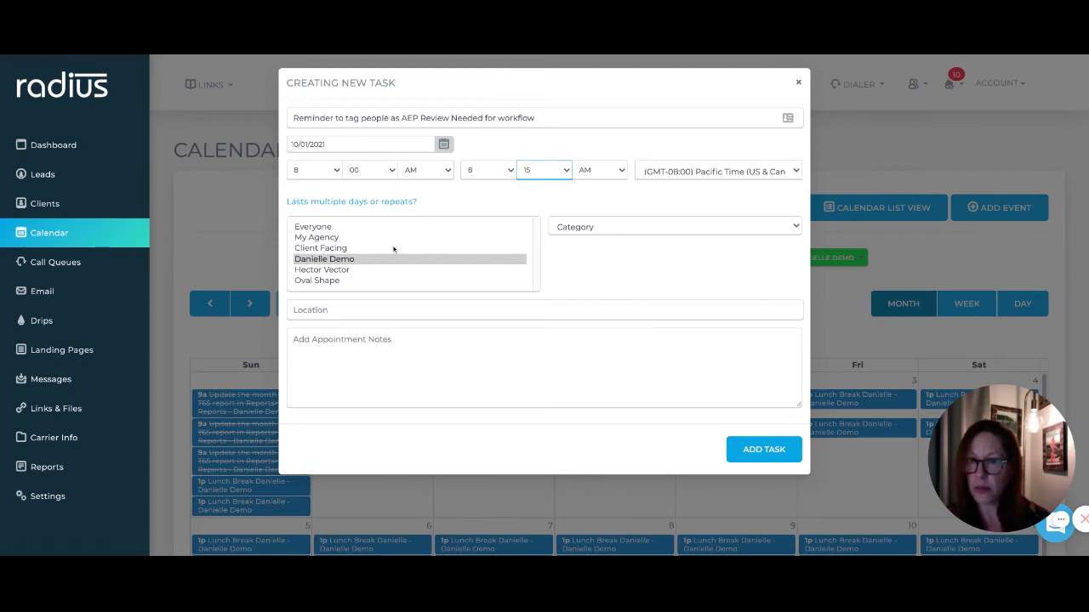
# Choose a category for the reminder task and add it to the calendar.
pyautogui.click(595, 227)
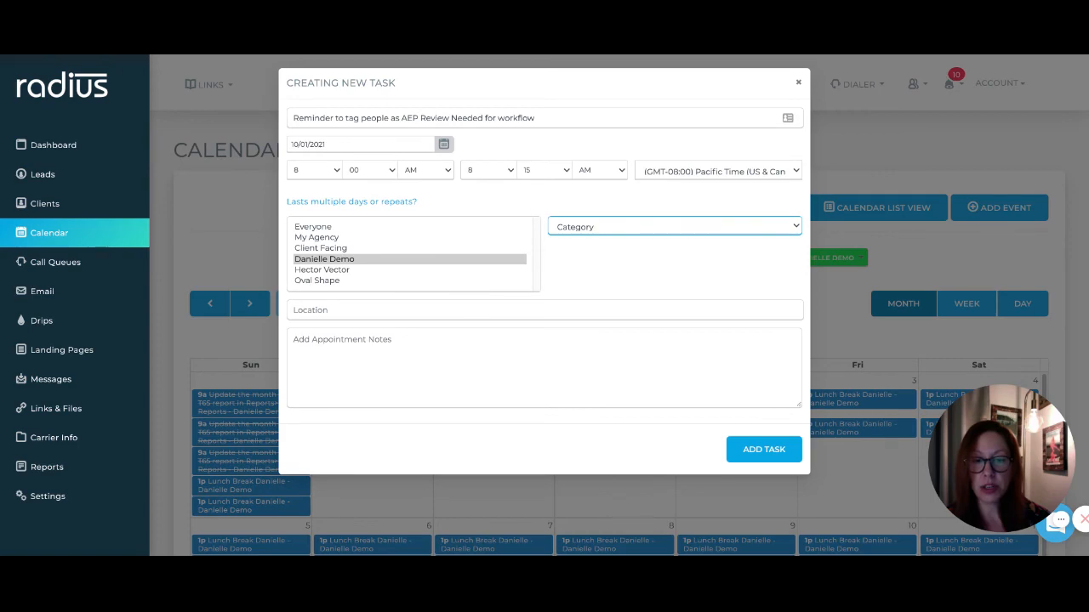
pyautogui.press('c')
pyautogui.click(779, 453)
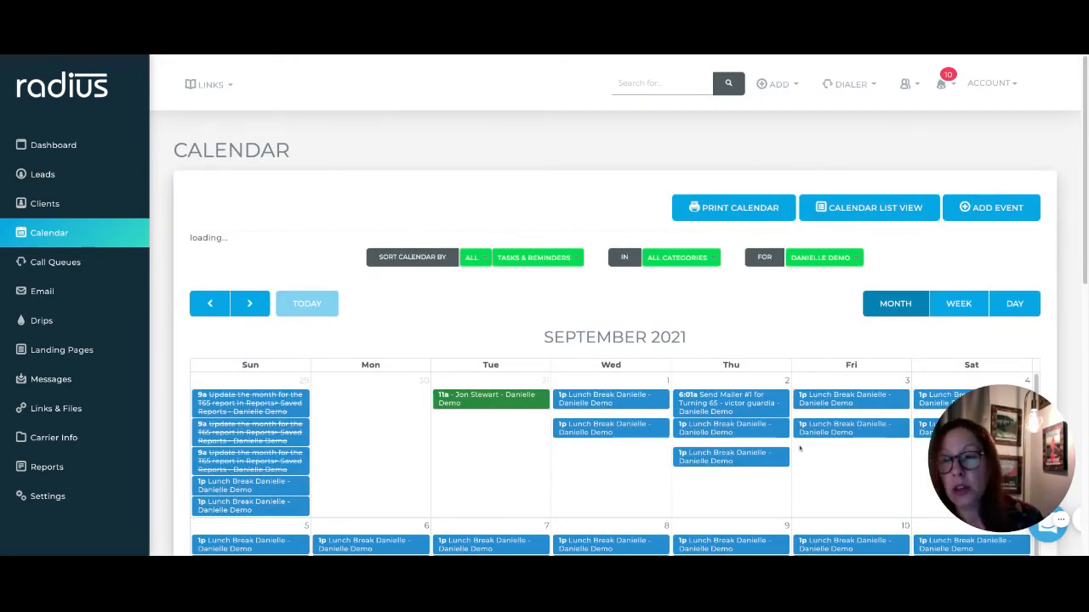
# Set the client list to show 250 clients per page.
pyautogui.click(44, 204)
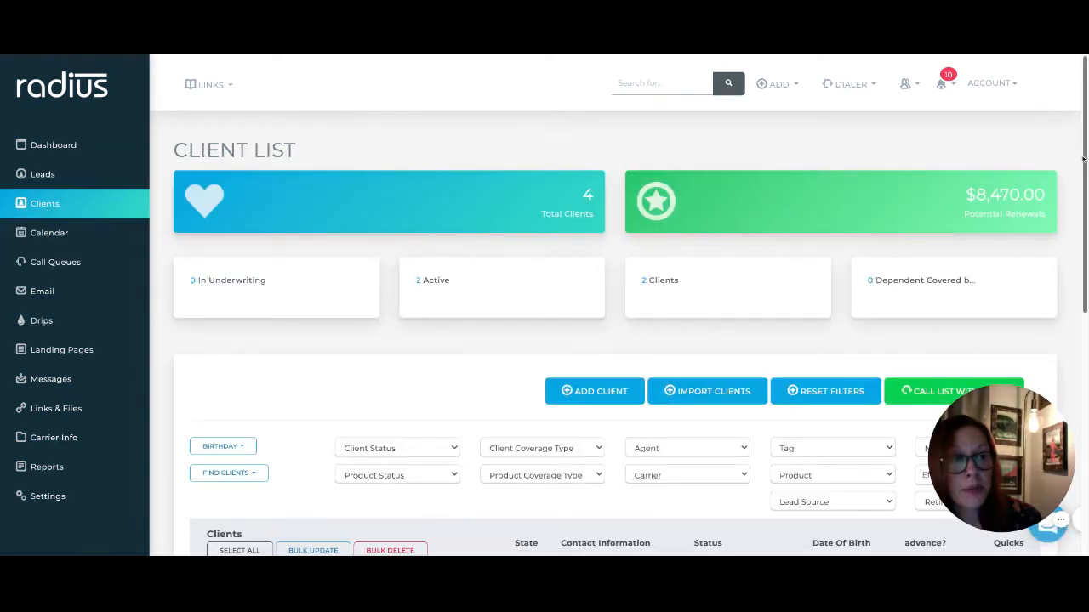
pyautogui.scroll(-5, 1082, 158)
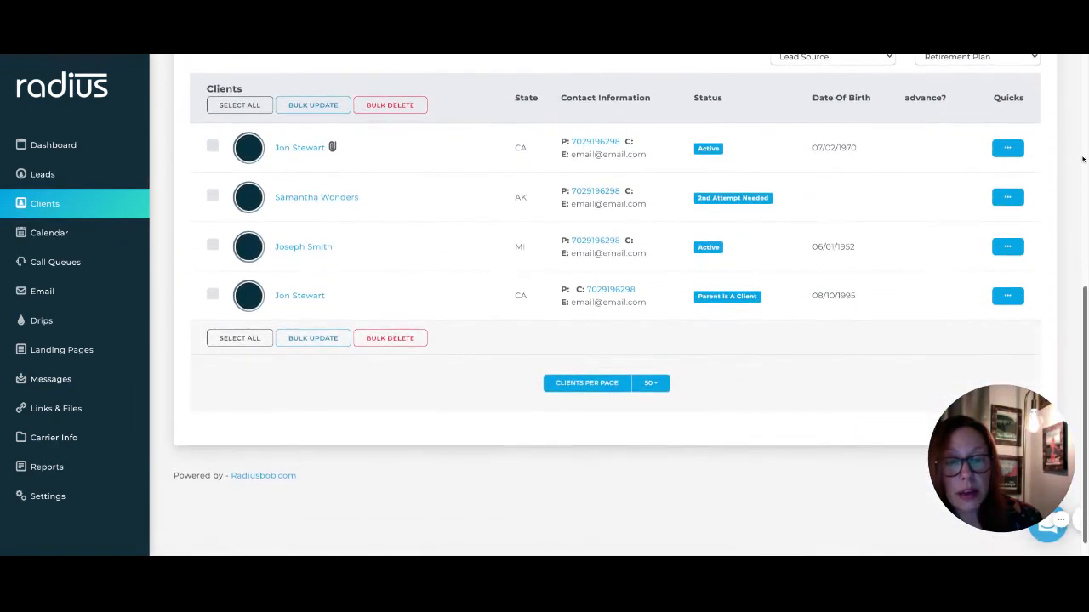
pyautogui.click(651, 382)
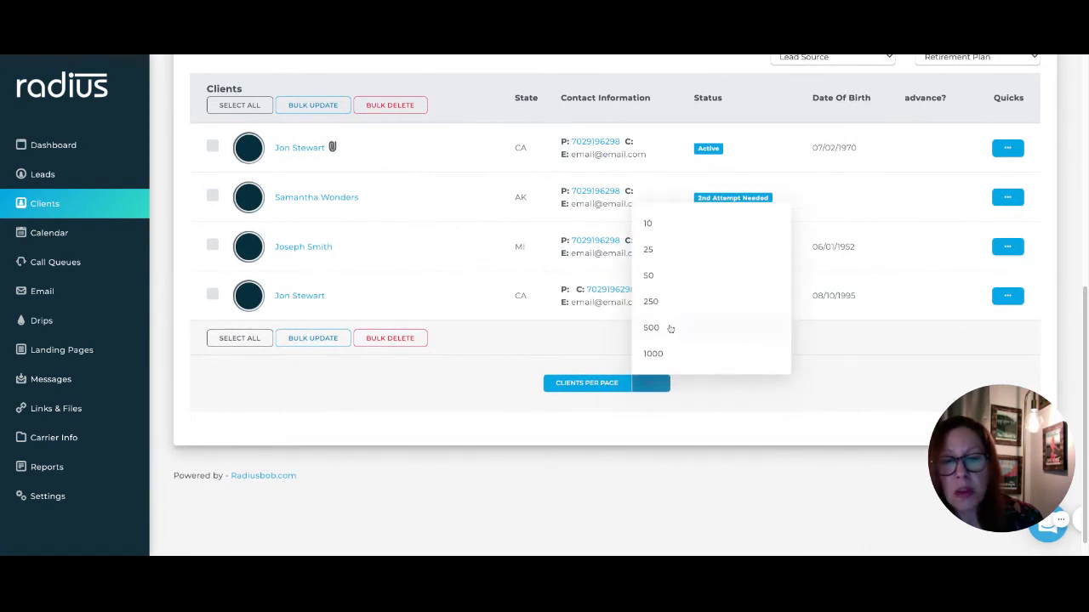
pyautogui.click(651, 302)
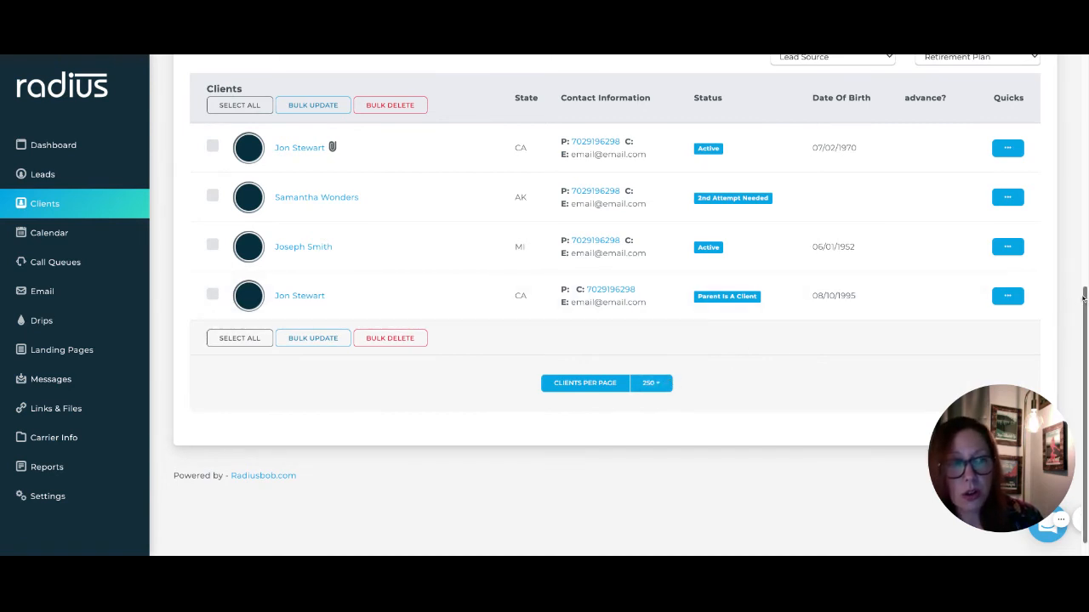
# Select all clients in the list and bulk update them with the "AEP Review Needed" tag.
pyautogui.scroll(2, 1084, 291)
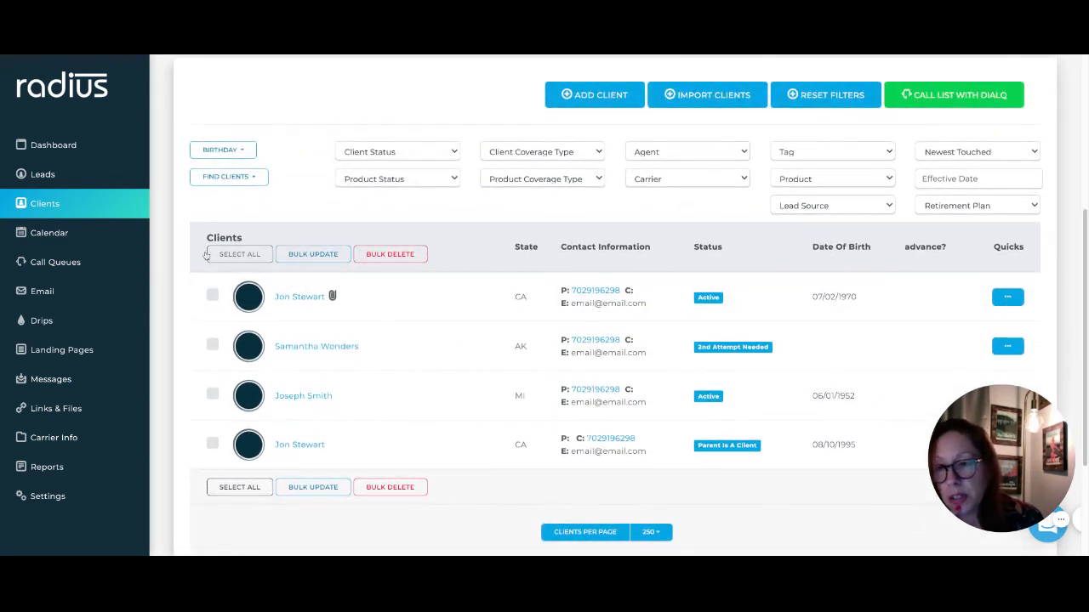
pyautogui.click(233, 254)
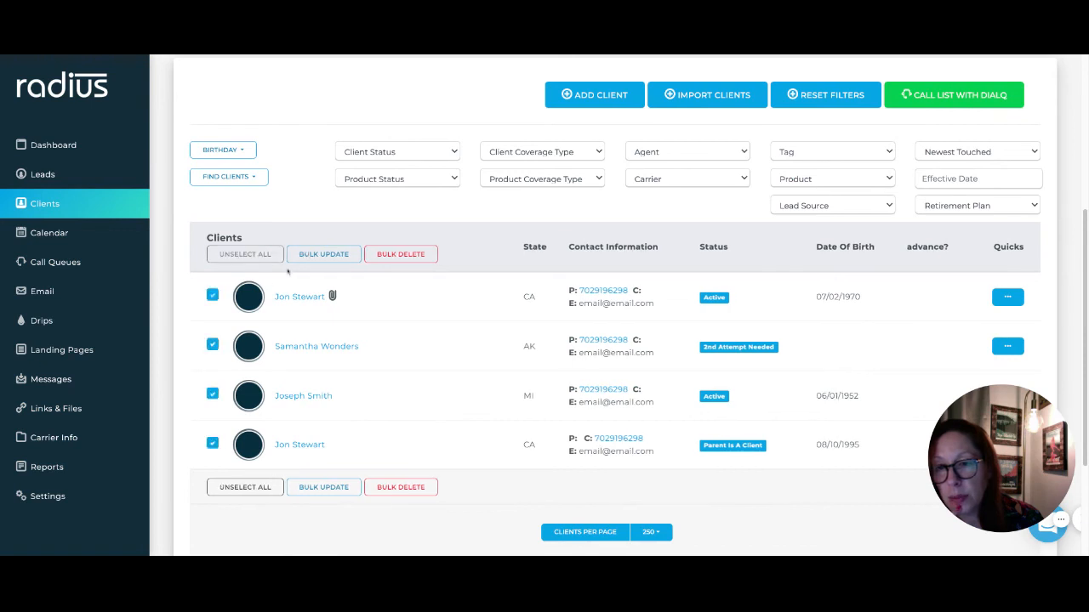
pyautogui.click(332, 253)
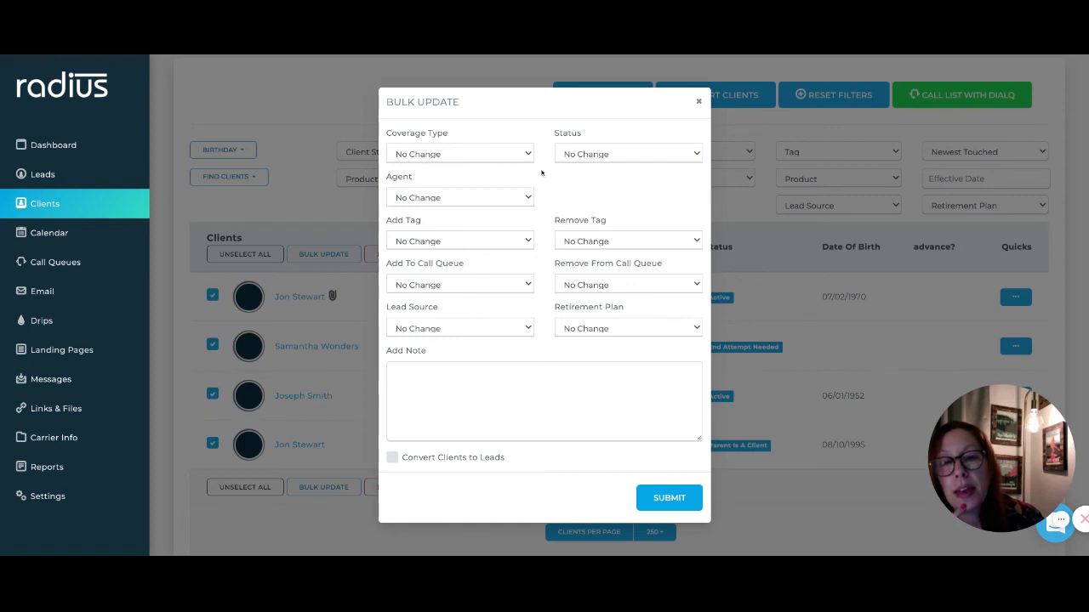
pyautogui.click(483, 242)
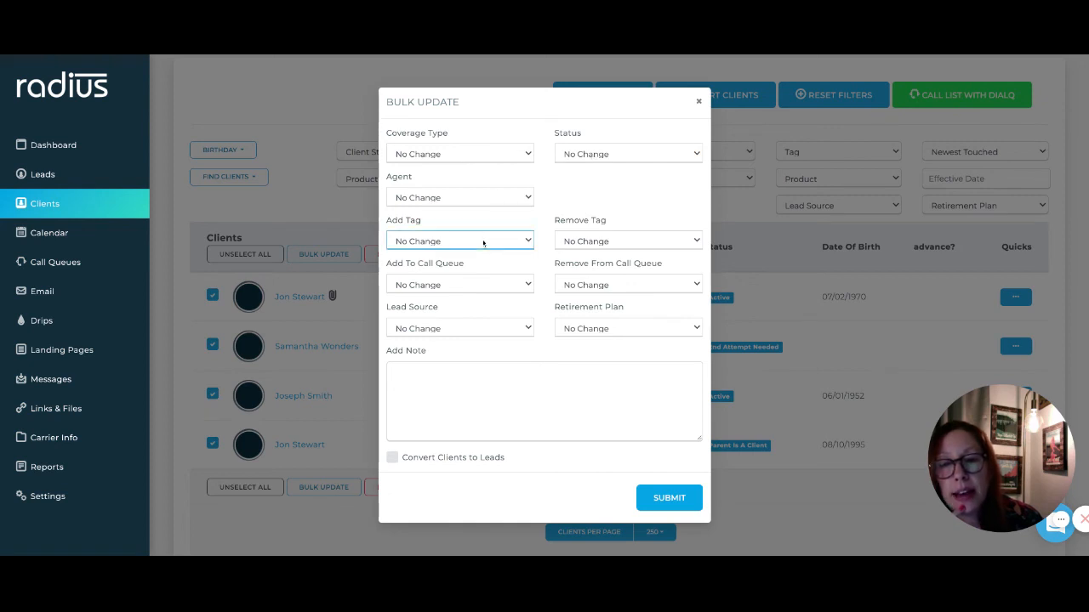
pyautogui.click(483, 255)
pyautogui.click(660, 498)
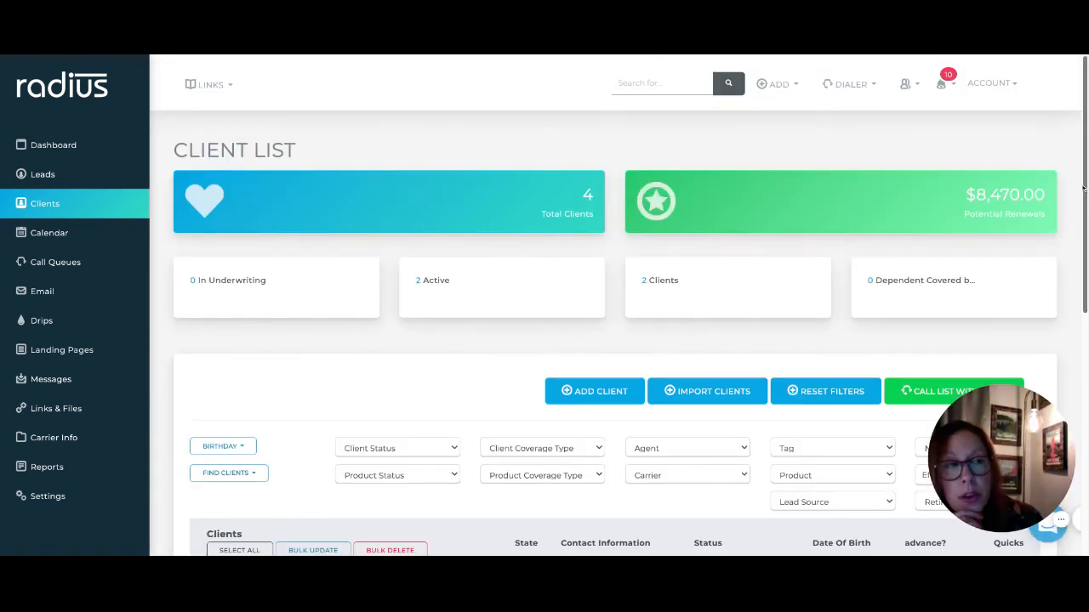
# Open the first listed client's record and remove its "AEP Review Needed" tag.
pyautogui.scroll(-4, 1082, 167)
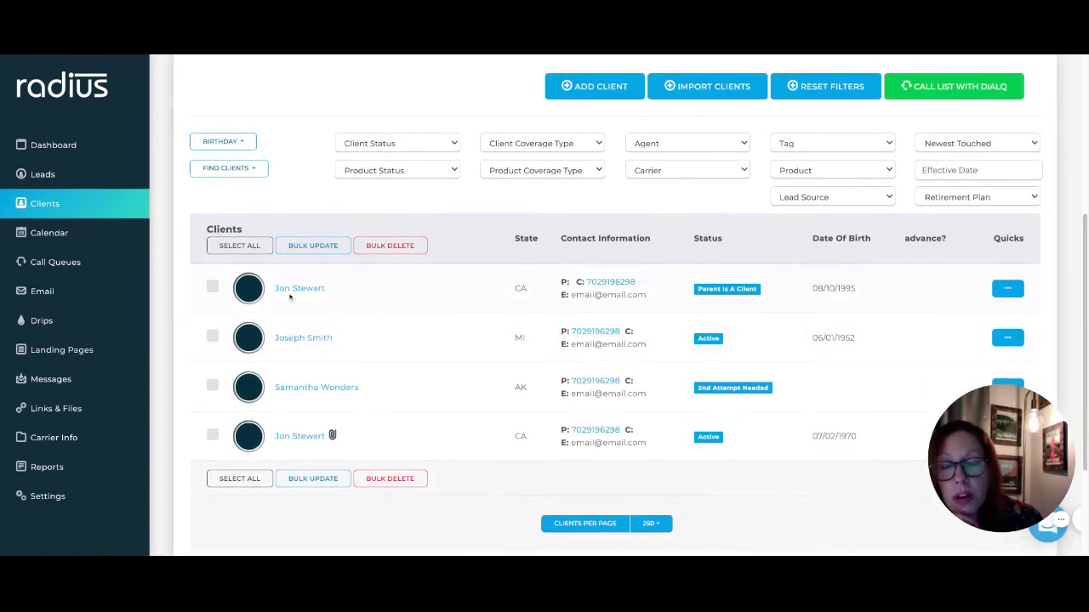
pyautogui.click(299, 288)
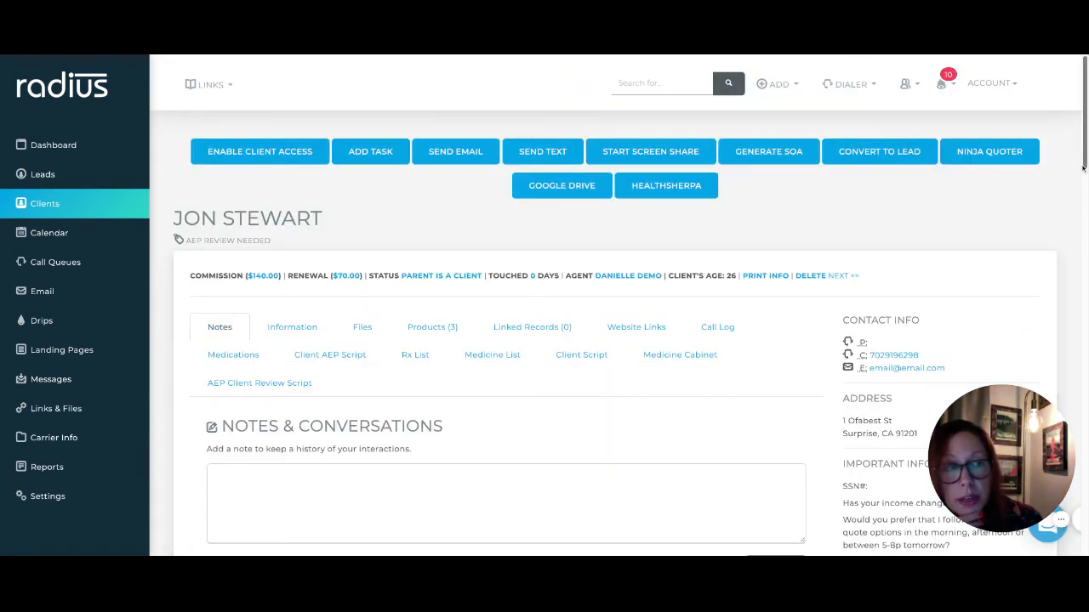
pyautogui.scroll(-3, 1083, 169)
pyautogui.scroll(-3, 1083, 170)
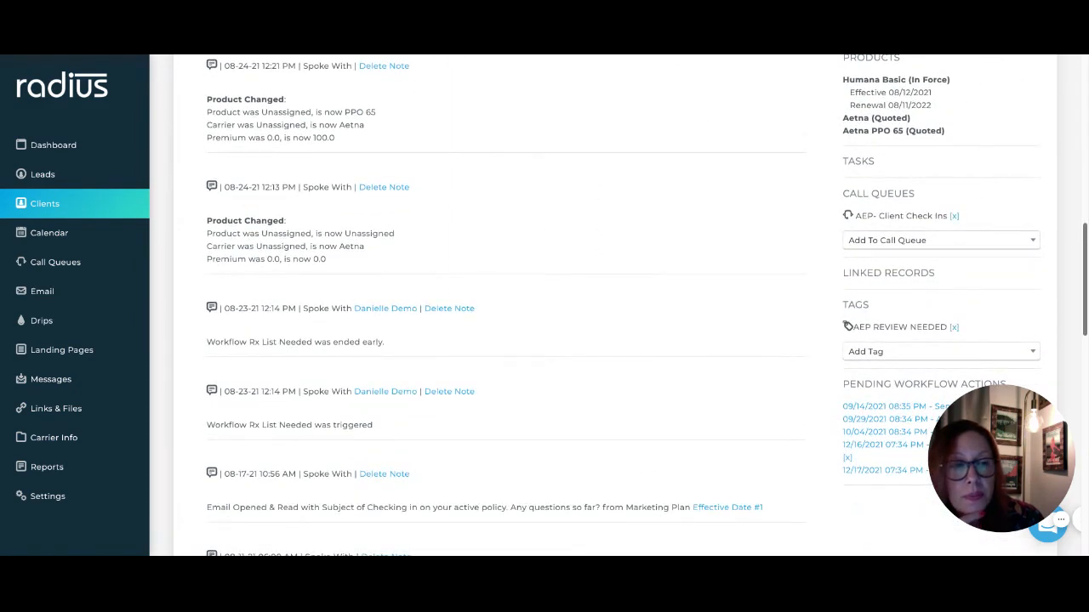
pyautogui.click(955, 328)
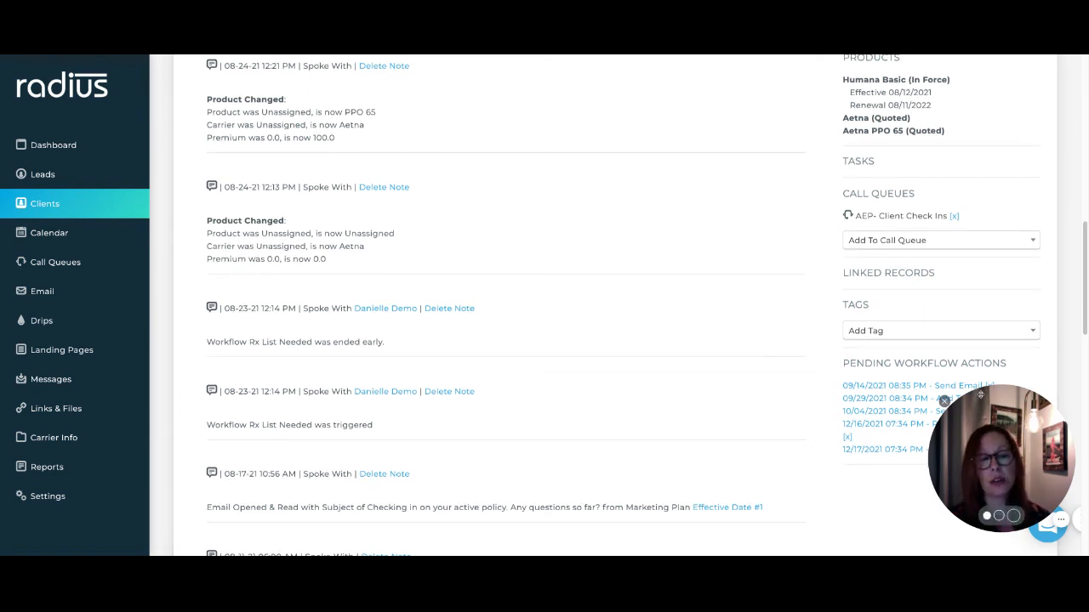
# Open the support chat window.
pyautogui.moveTo(1030, 440); pyautogui.dragTo(865, 360)
pyautogui.click(1047, 523)
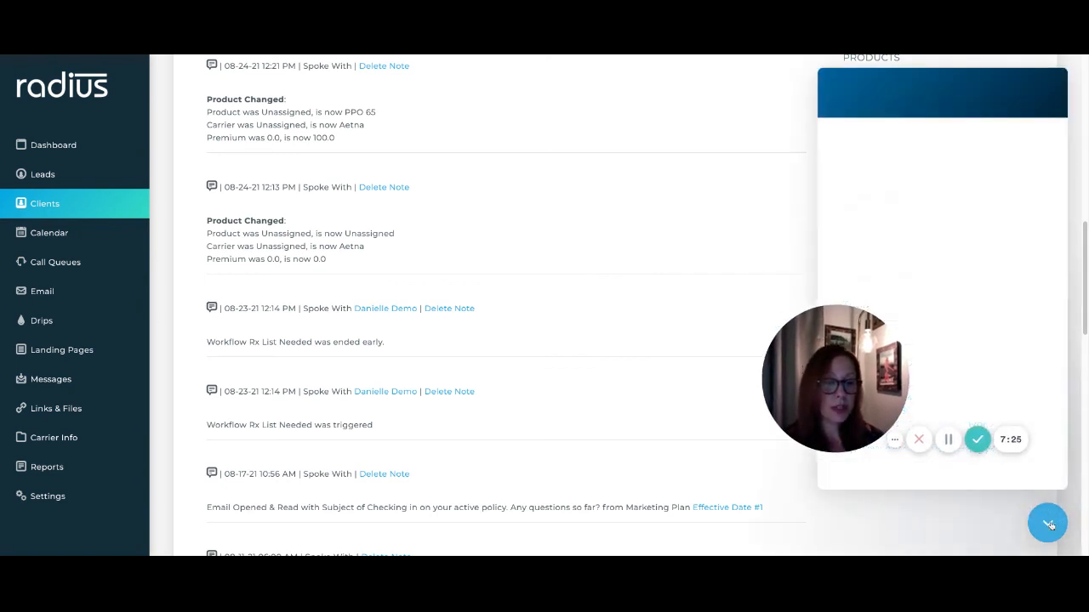